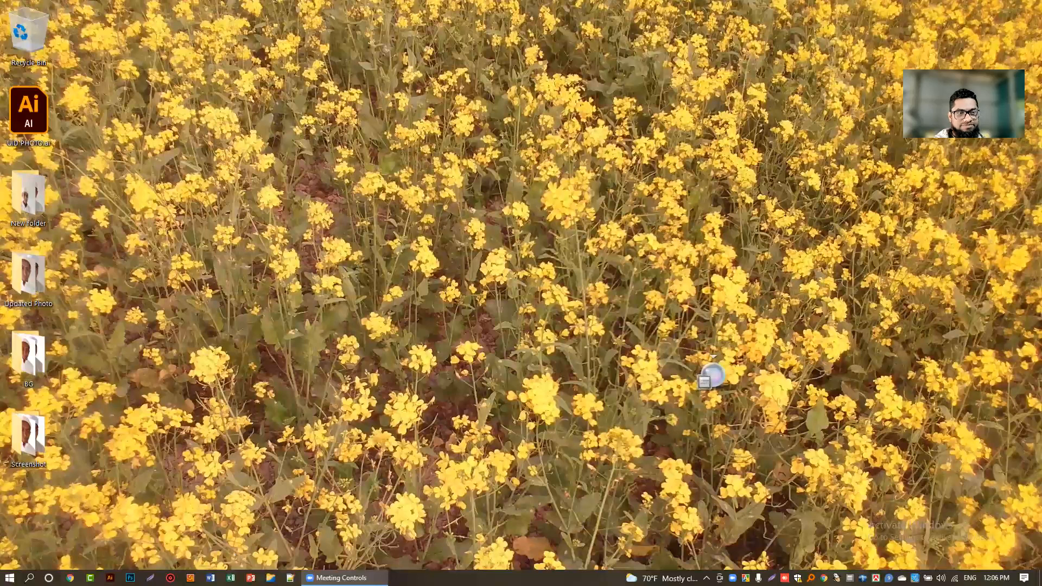
- Create a blank presentation in PowerPoint and replace its title slide with an empty blank-layout slide
{"action": "left_click", "coordinate": [251, 577]}
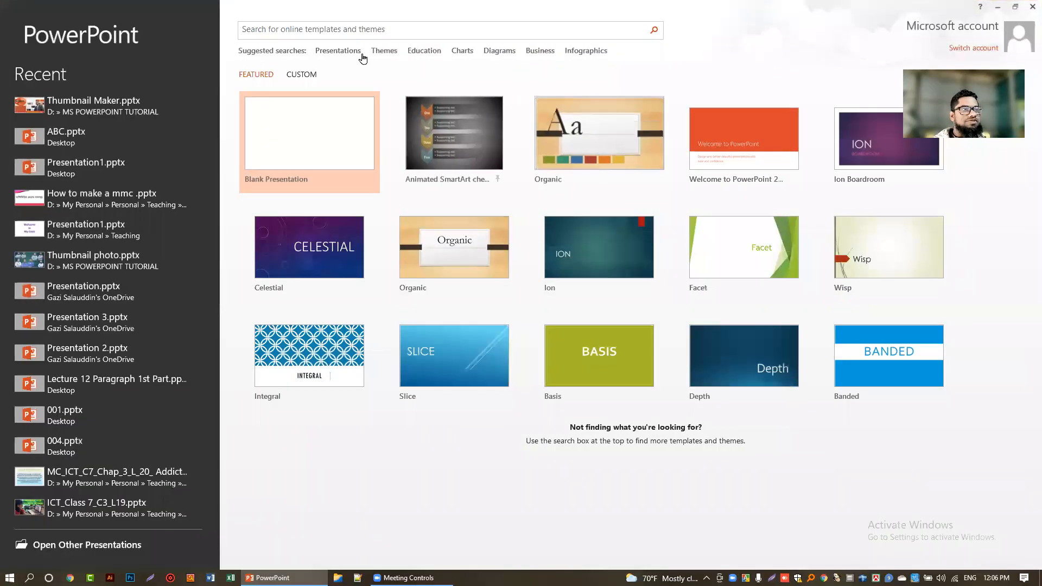
{"action": "left_click", "coordinate": [333, 141]}
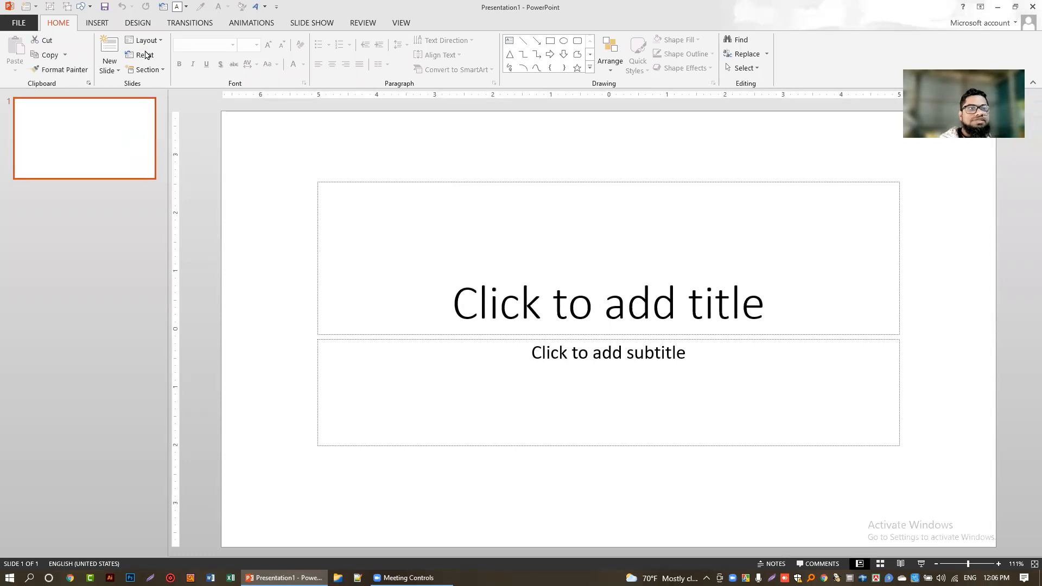
{"action": "left_click", "coordinate": [113, 72]}
{"action": "left_click", "coordinate": [135, 233]}
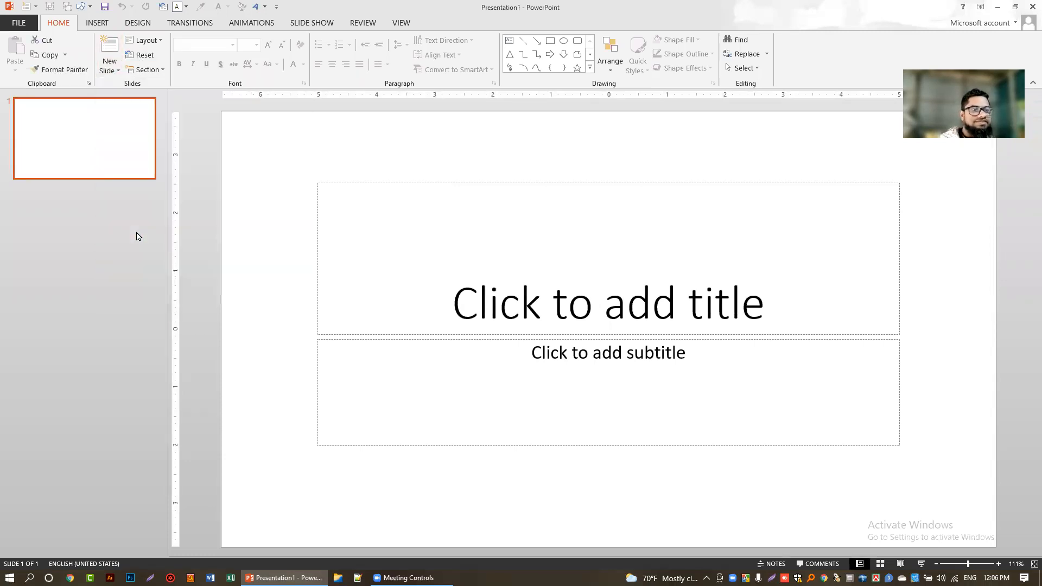
{"action": "left_click", "coordinate": [113, 151]}
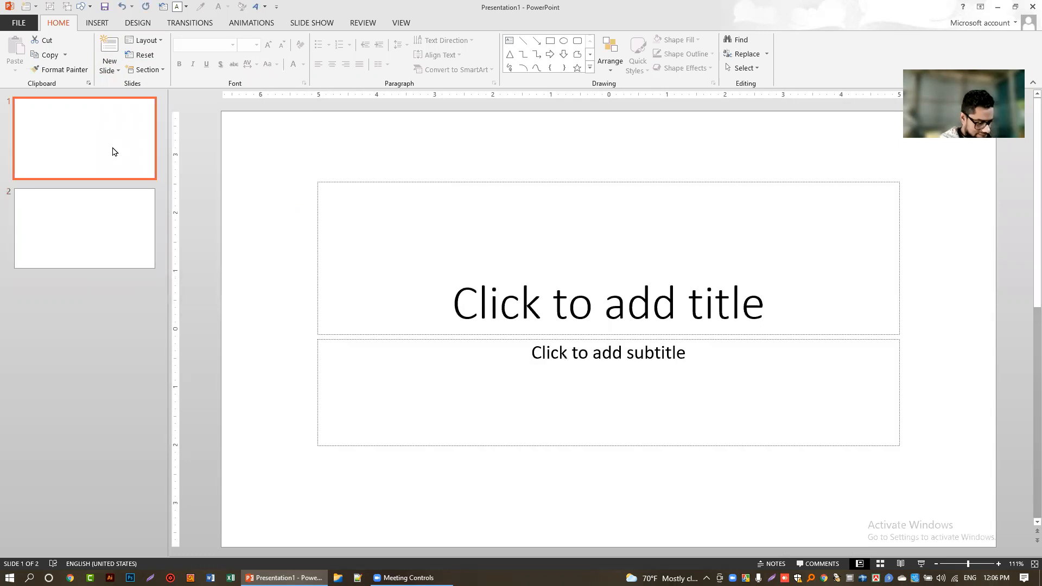
{"action": "key", "text": "Delete"}
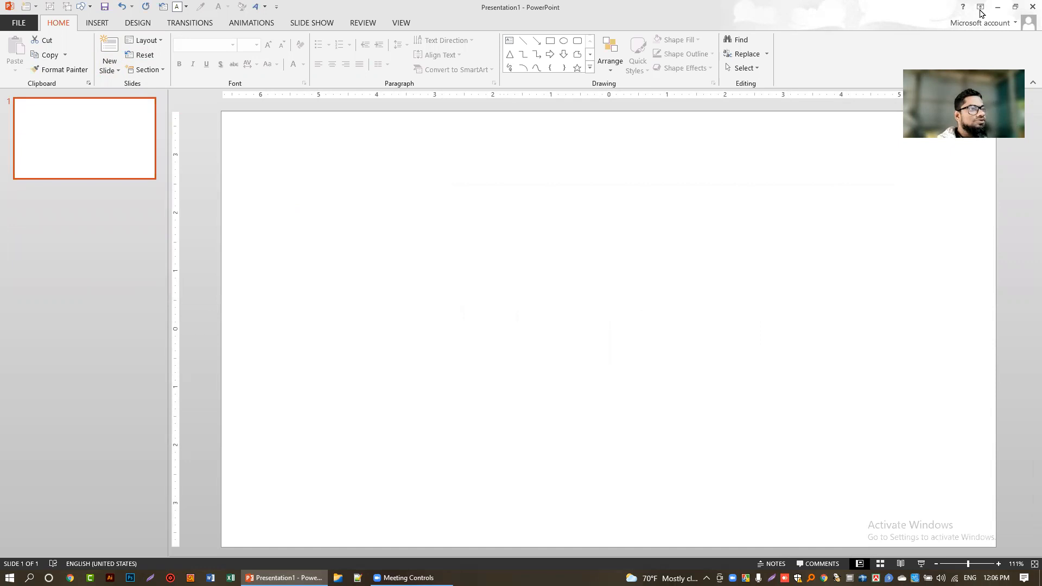
- Open the recent presentation "How to make a mmc .pptx" from the Class 6 folder
{"action": "left_click", "coordinate": [19, 24]}
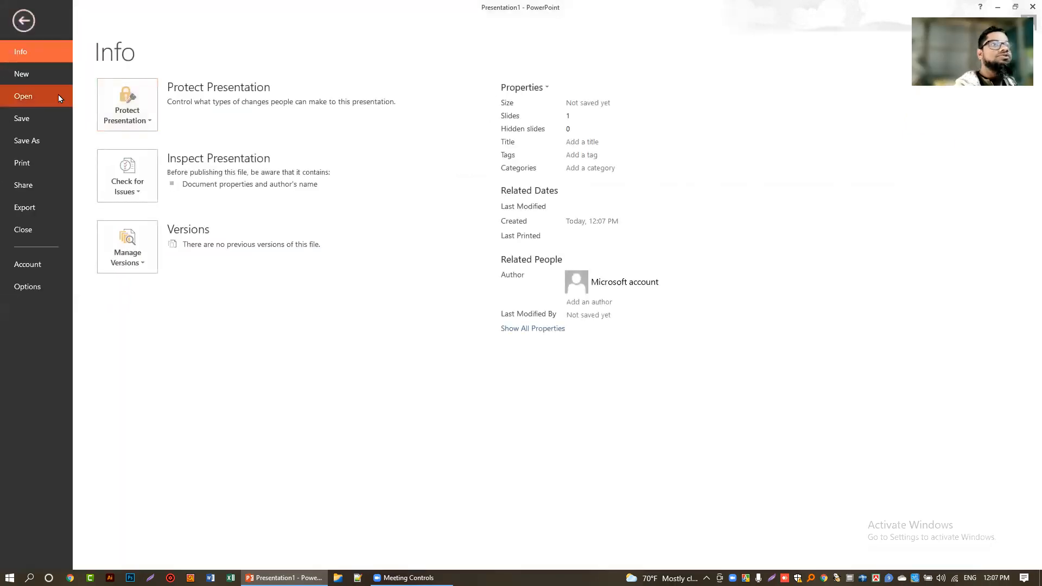
{"action": "left_click", "coordinate": [41, 97]}
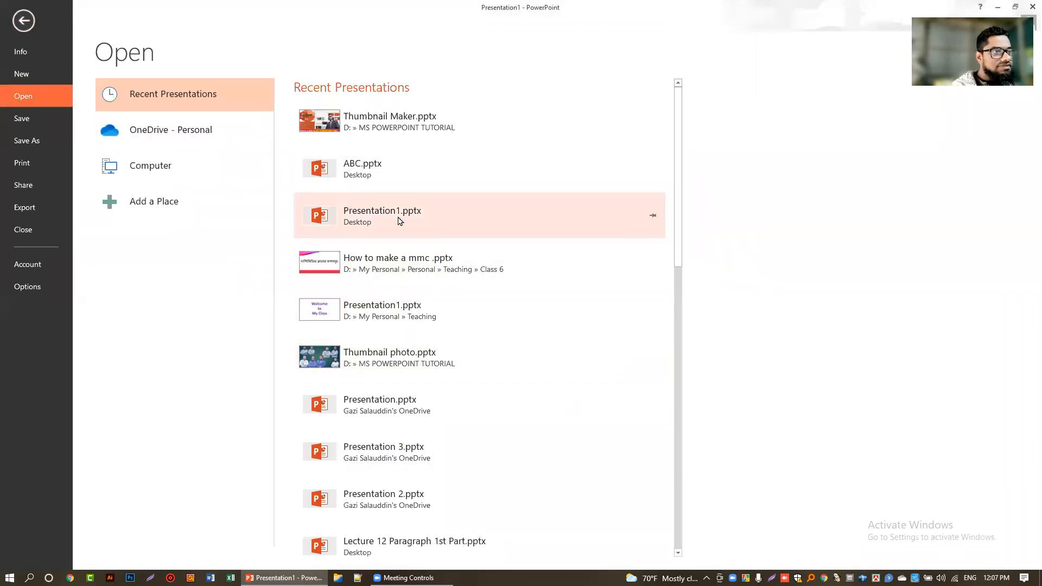
{"action": "left_click", "coordinate": [398, 271]}
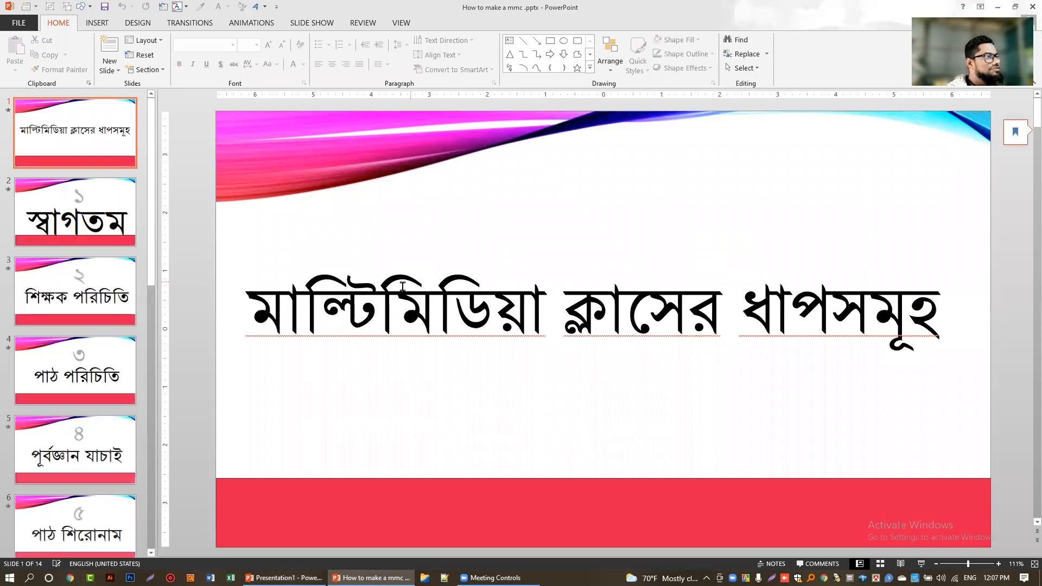
- Look through all the slides of the presentation to review the sequence of multimedia class steps, and return to slide 1
{"action": "scroll", "coordinate": [127, 345], "scroll_direction": "down", "scroll_amount": 6}
{"action": "scroll", "coordinate": [120, 358], "scroll_direction": "up", "scroll_amount": 6}
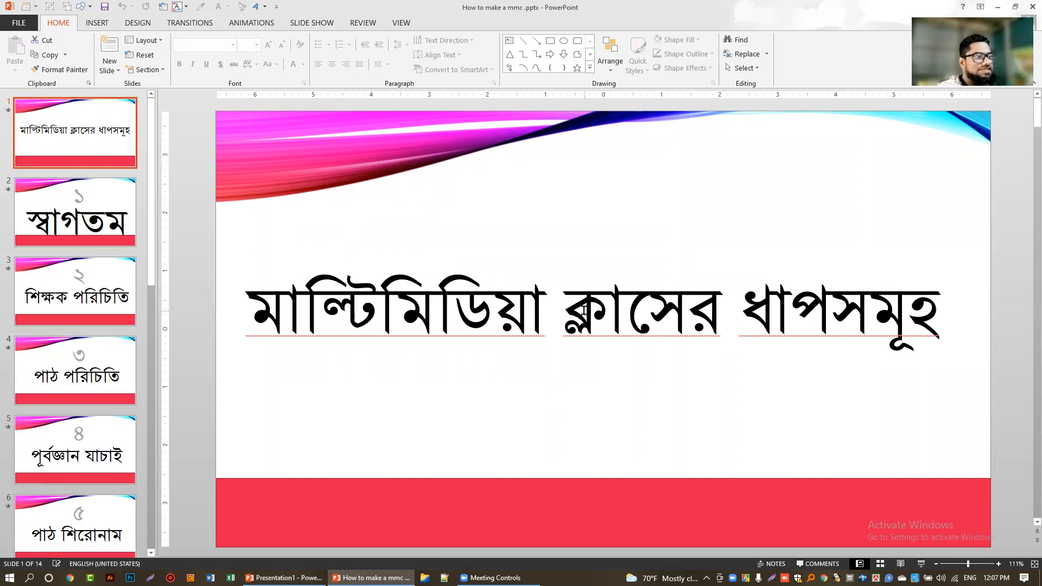
{"action": "scroll", "coordinate": [584, 309], "scroll_direction": "down", "scroll_amount": 1}
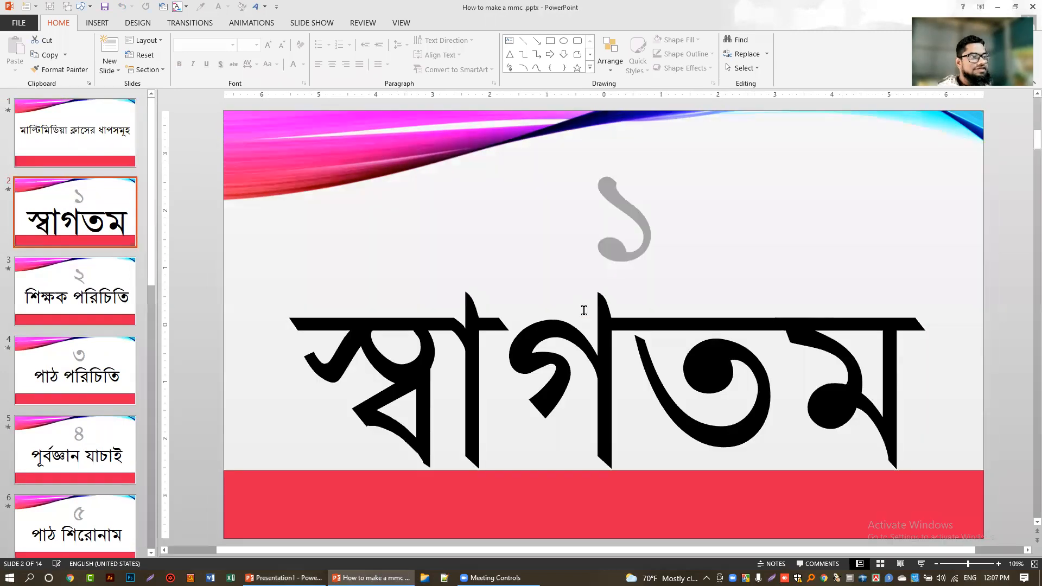
{"action": "scroll", "coordinate": [584, 310], "scroll_direction": "down", "scroll_amount": 1}
{"action": "scroll", "coordinate": [584, 310], "scroll_direction": "down", "scroll_amount": 1}
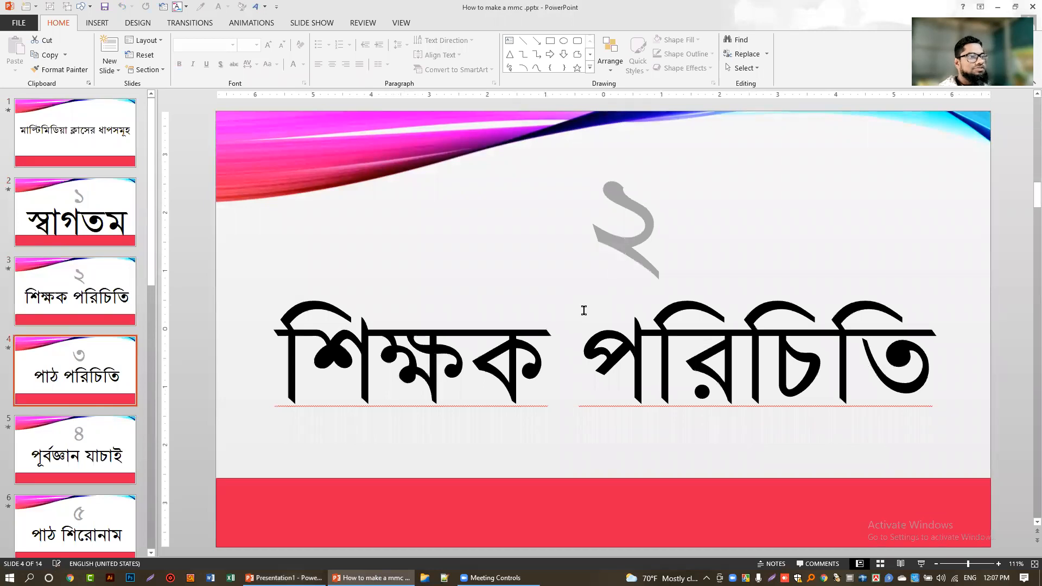
{"action": "scroll", "coordinate": [583, 310], "scroll_direction": "down", "scroll_amount": 1}
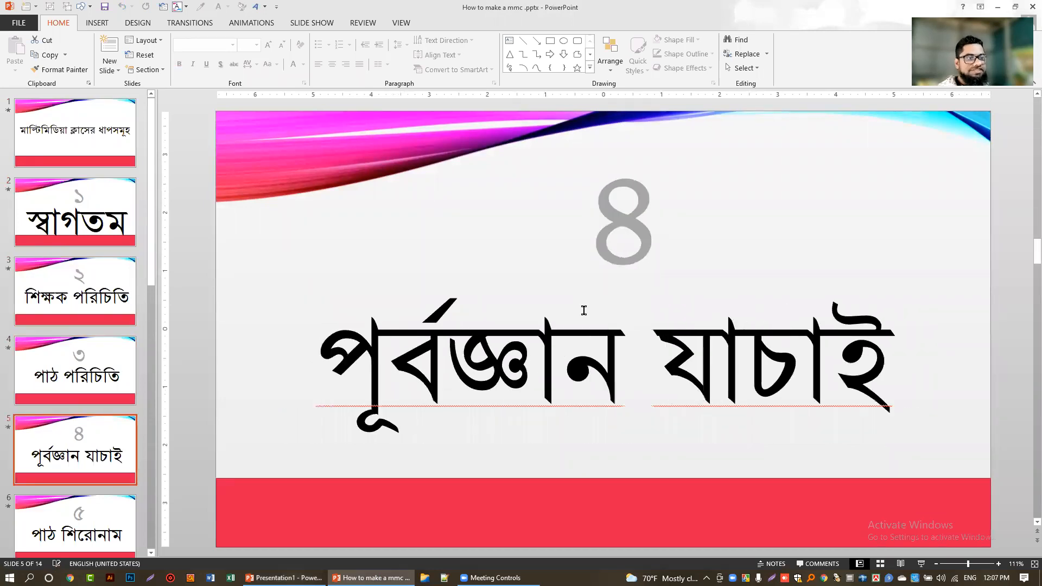
{"action": "scroll", "coordinate": [583, 309], "scroll_direction": "down", "scroll_amount": 1}
{"action": "scroll", "coordinate": [584, 310], "scroll_direction": "down", "scroll_amount": 2}
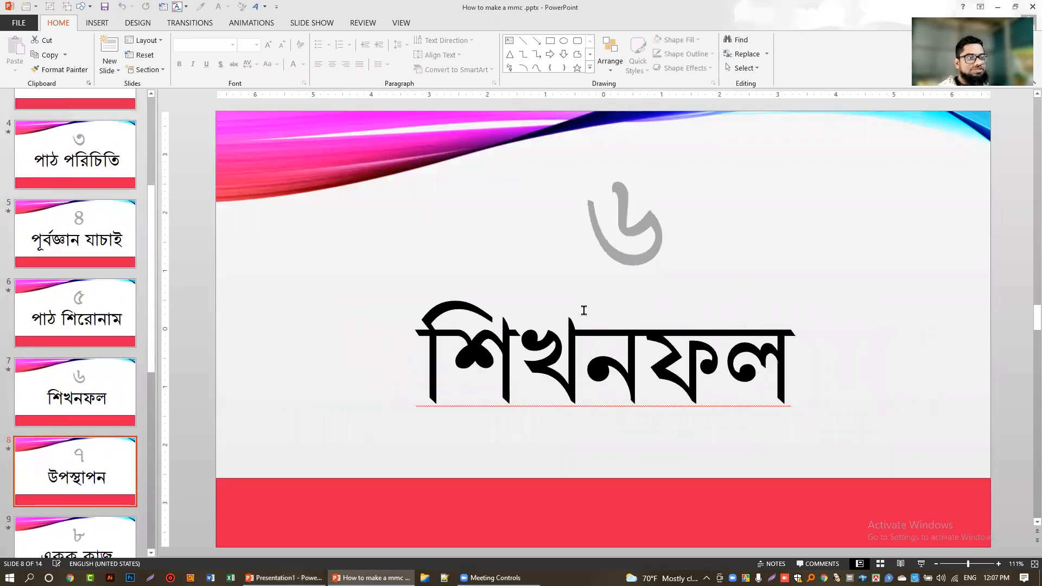
{"action": "scroll", "coordinate": [584, 310], "scroll_direction": "down", "scroll_amount": 1}
{"action": "scroll", "coordinate": [584, 309], "scroll_direction": "down", "scroll_amount": 1}
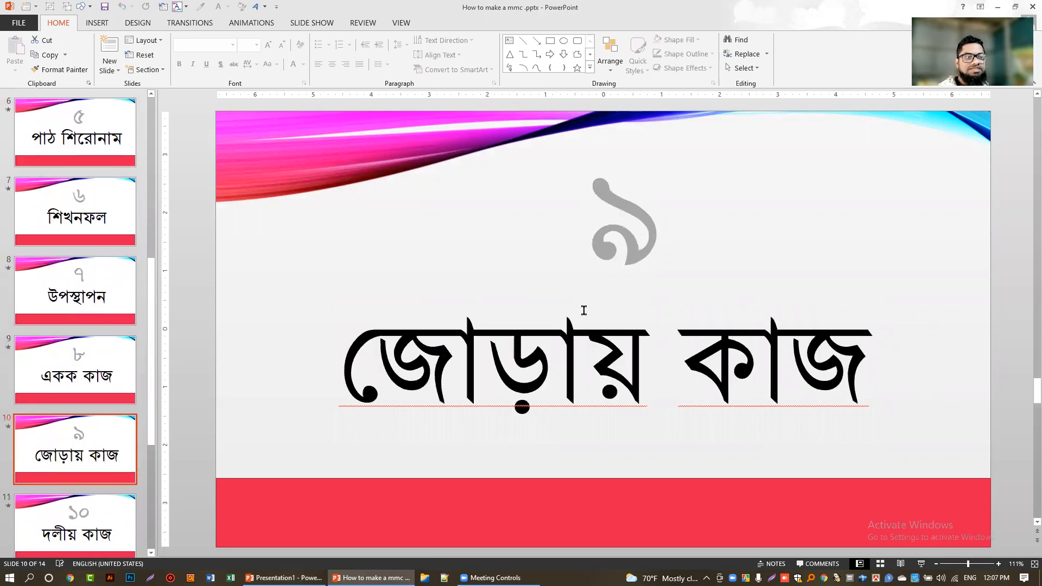
{"action": "scroll", "coordinate": [584, 310], "scroll_direction": "down", "scroll_amount": 1}
{"action": "scroll", "coordinate": [584, 310], "scroll_direction": "down", "scroll_amount": 1}
{"action": "scroll", "coordinate": [584, 309], "scroll_direction": "down", "scroll_amount": 1}
{"action": "scroll", "coordinate": [584, 310], "scroll_direction": "down", "scroll_amount": 1}
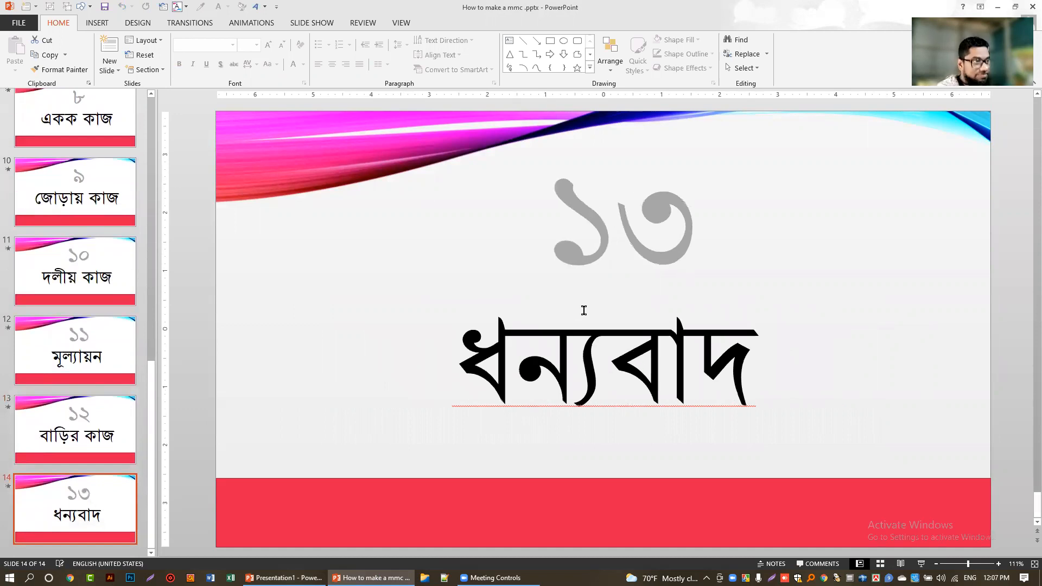
{"action": "scroll", "coordinate": [584, 310], "scroll_direction": "up", "scroll_amount": 10}
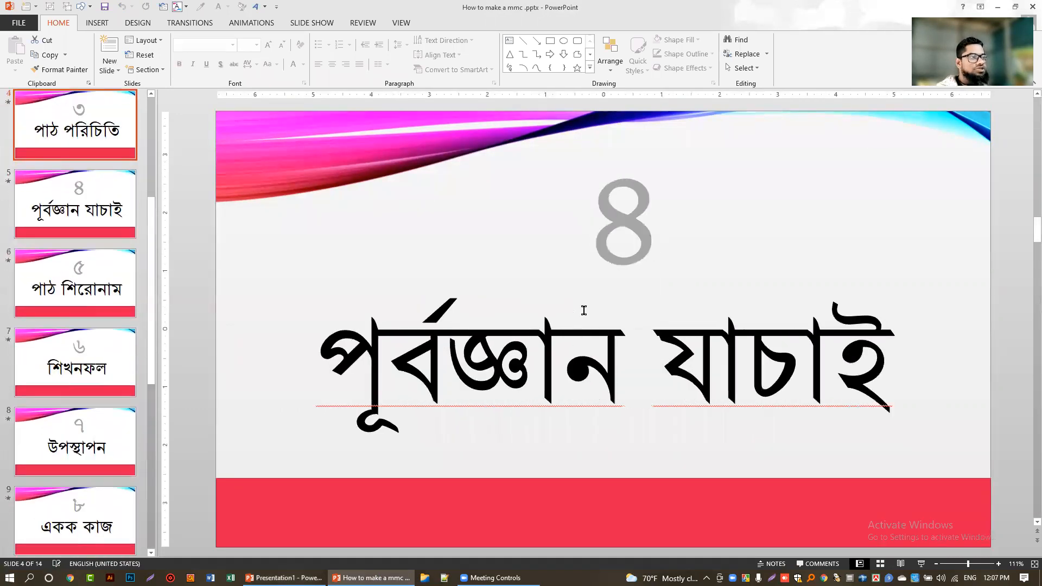
{"action": "scroll", "coordinate": [584, 310], "scroll_direction": "up", "scroll_amount": 3}
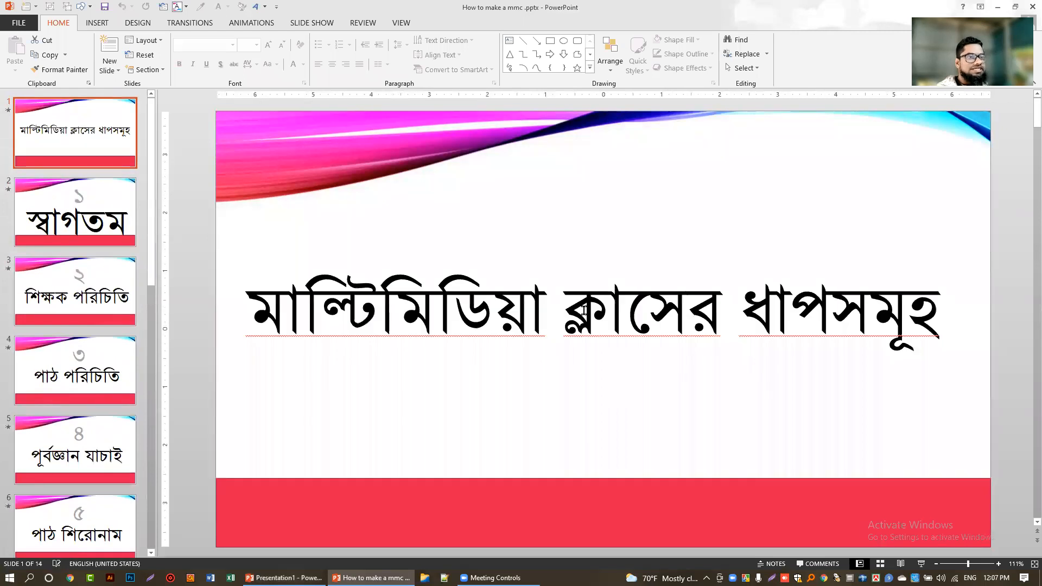
{"action": "scroll", "coordinate": [584, 310], "scroll_direction": "down", "scroll_amount": 1}
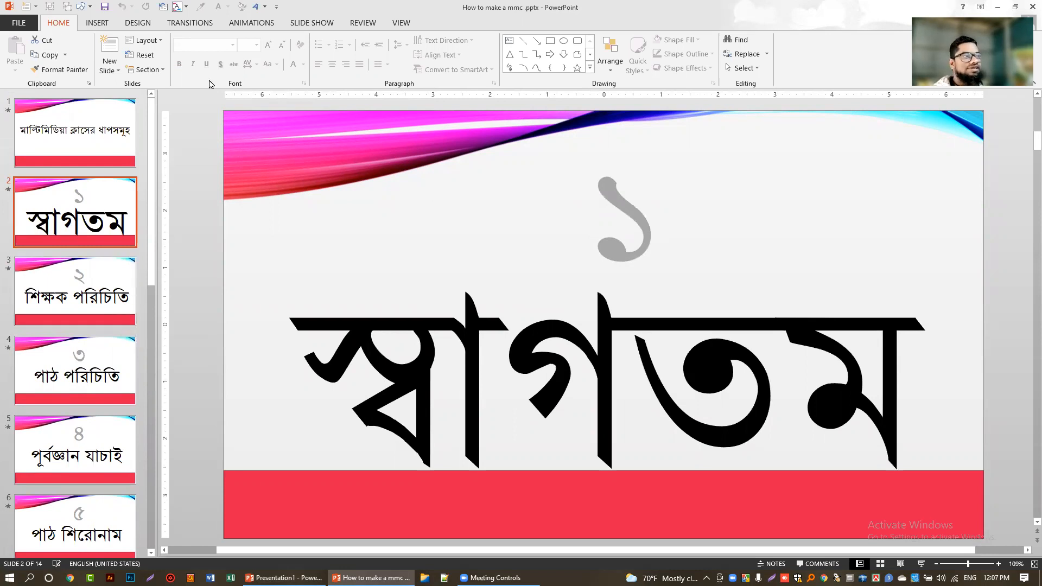
{"action": "left_click", "coordinate": [98, 23]}
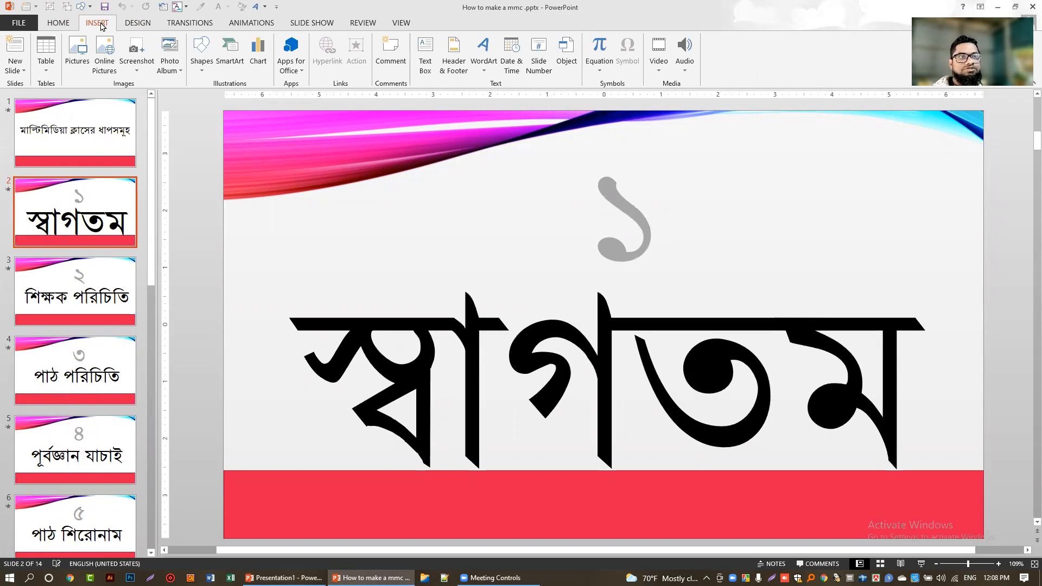
{"action": "left_click", "coordinate": [203, 66]}
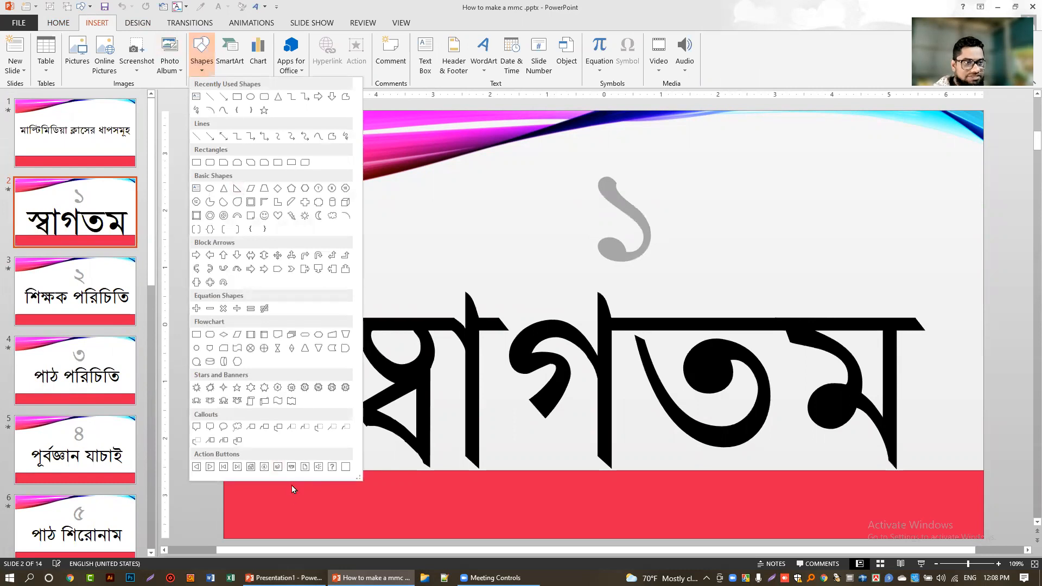
{"action": "left_click", "coordinate": [209, 468]}
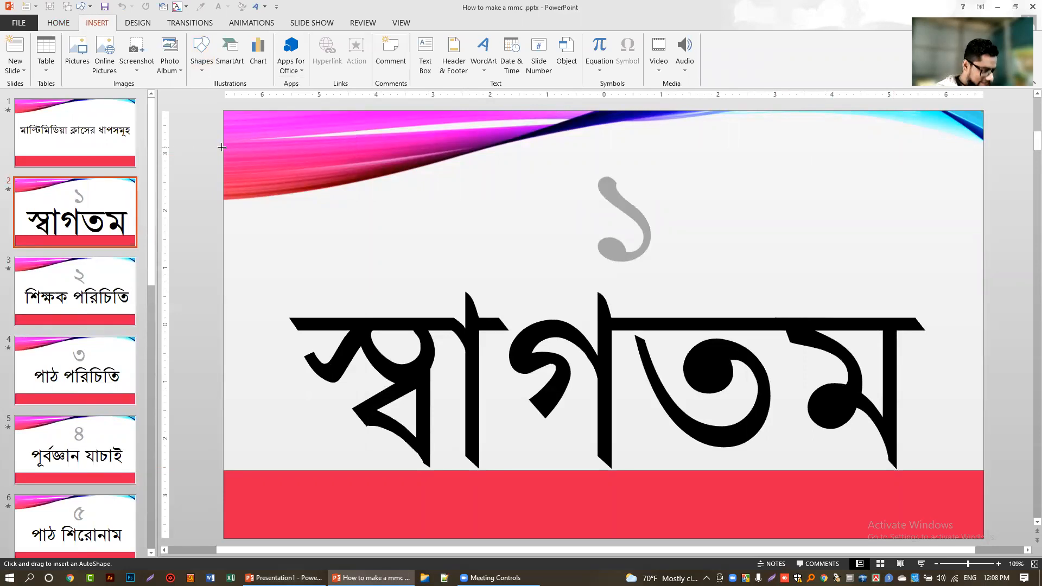
{"action": "scroll", "coordinate": [223, 147], "scroll_direction": "up", "scroll_amount": 1}
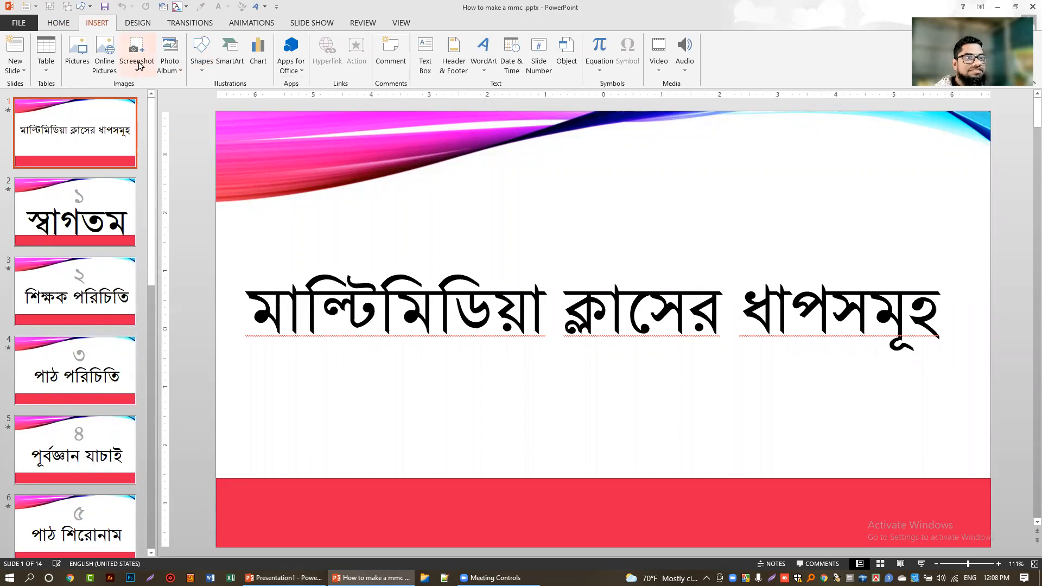
- Draw a Forward or Next action button at the right end of the red band on slide 1
{"action": "left_click", "coordinate": [208, 70]}
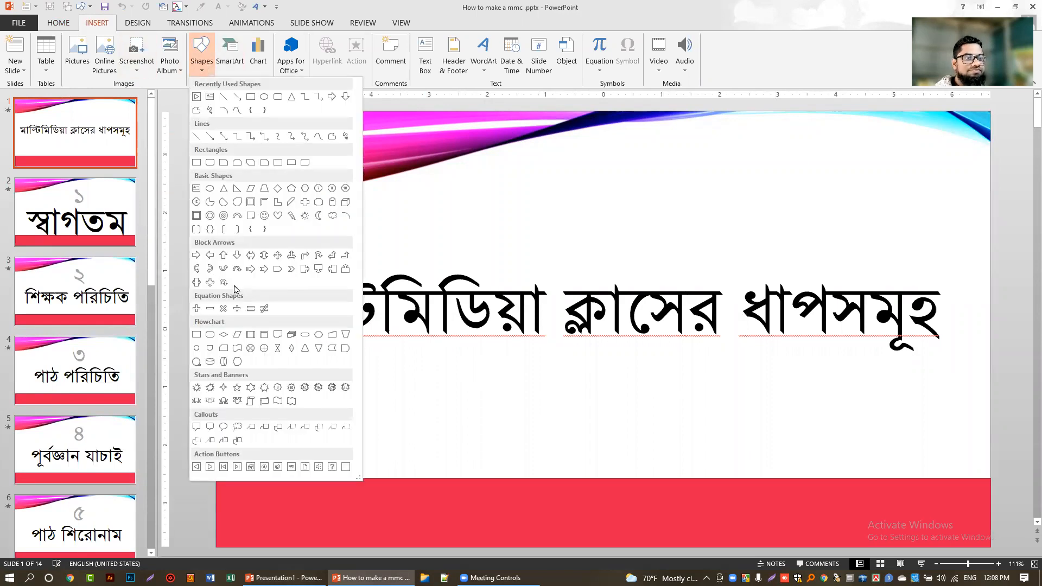
{"action": "left_click", "coordinate": [210, 466]}
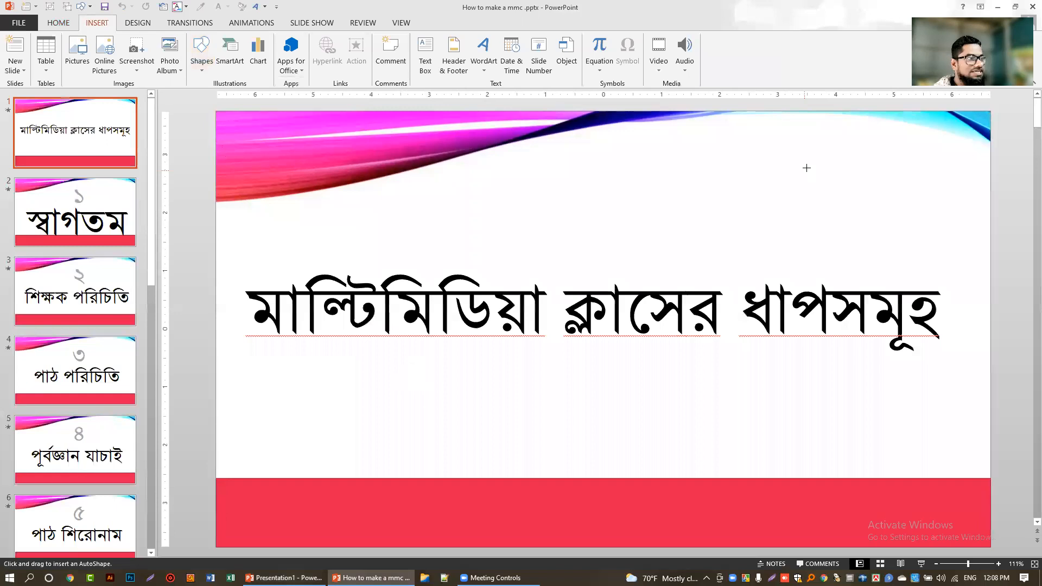
{"action": "mouse_move", "coordinate": [915, 490]}
{"action": "left_mouse_down"}
{"action": "mouse_move", "coordinate": [938, 532]}
{"action": "mouse_move", "coordinate": [971, 538]}
{"action": "left_mouse_up"}
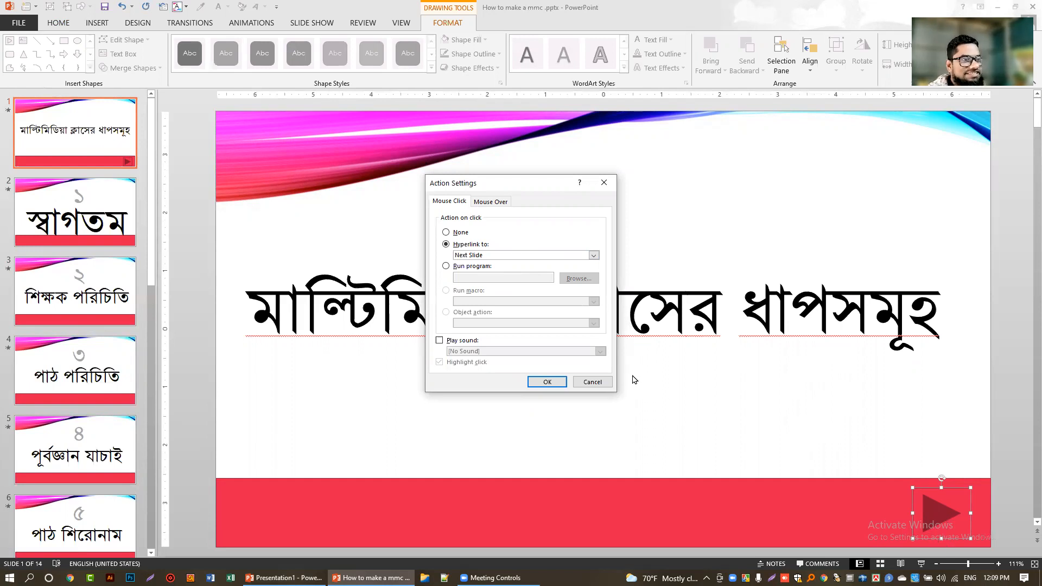
{"action": "left_click", "coordinate": [594, 255]}
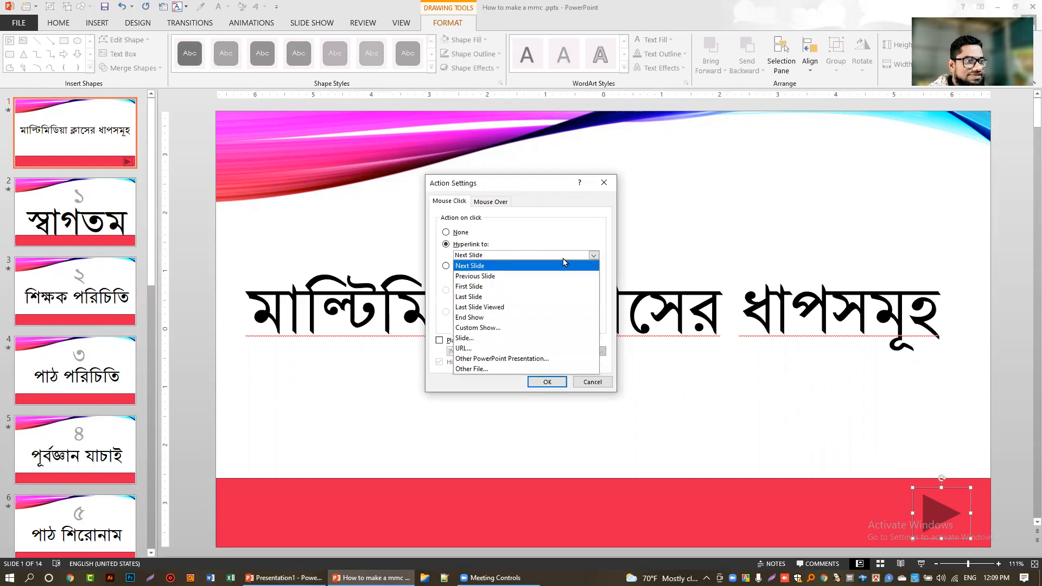
{"action": "left_click", "coordinate": [493, 343]}
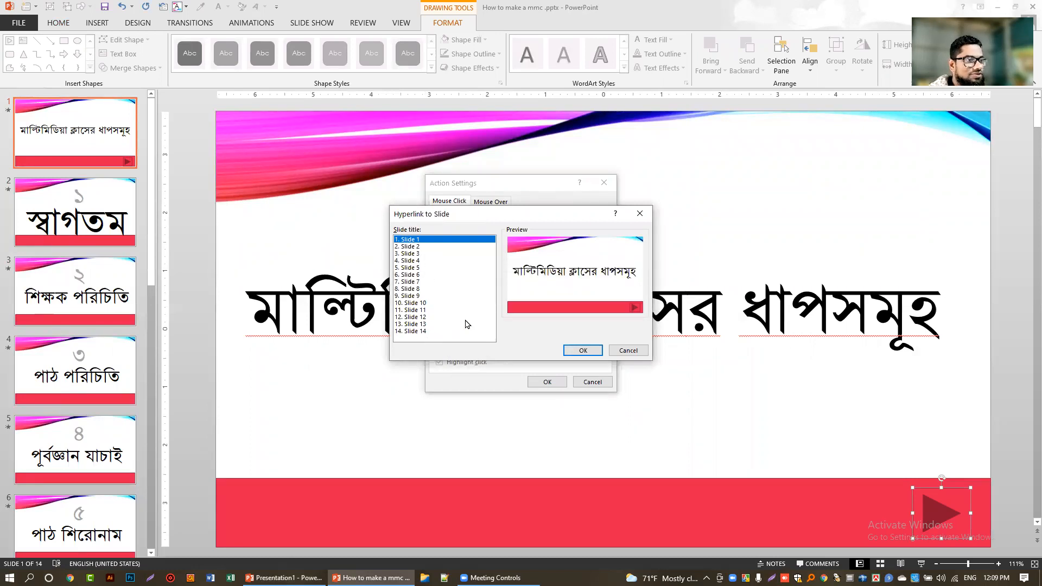
{"action": "left_click", "coordinate": [623, 351]}
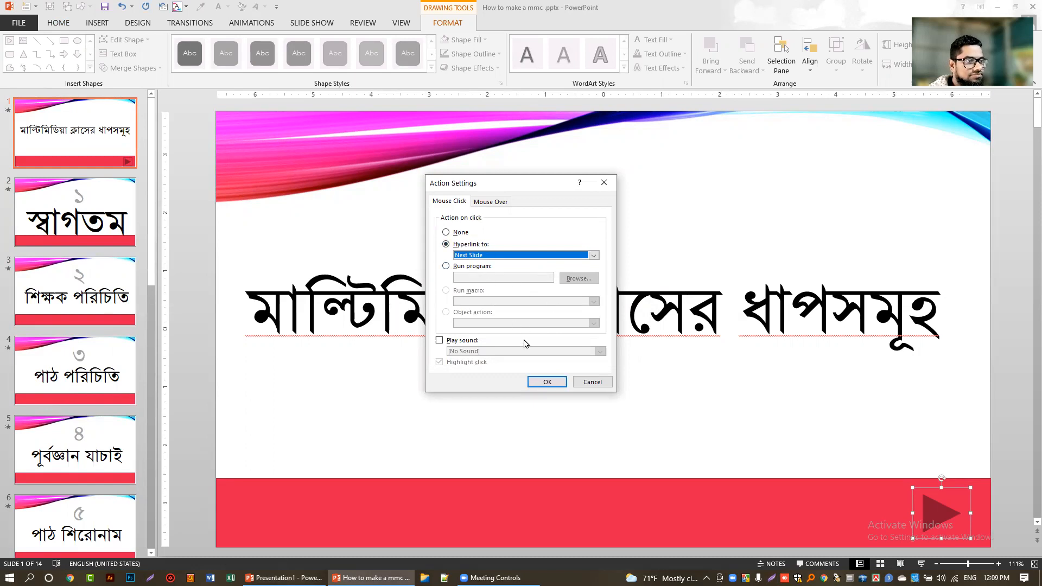
- Accept Next Slide as the action button's hyperlink and test the button in a slide show from slide 1
{"action": "left_click", "coordinate": [547, 382]}
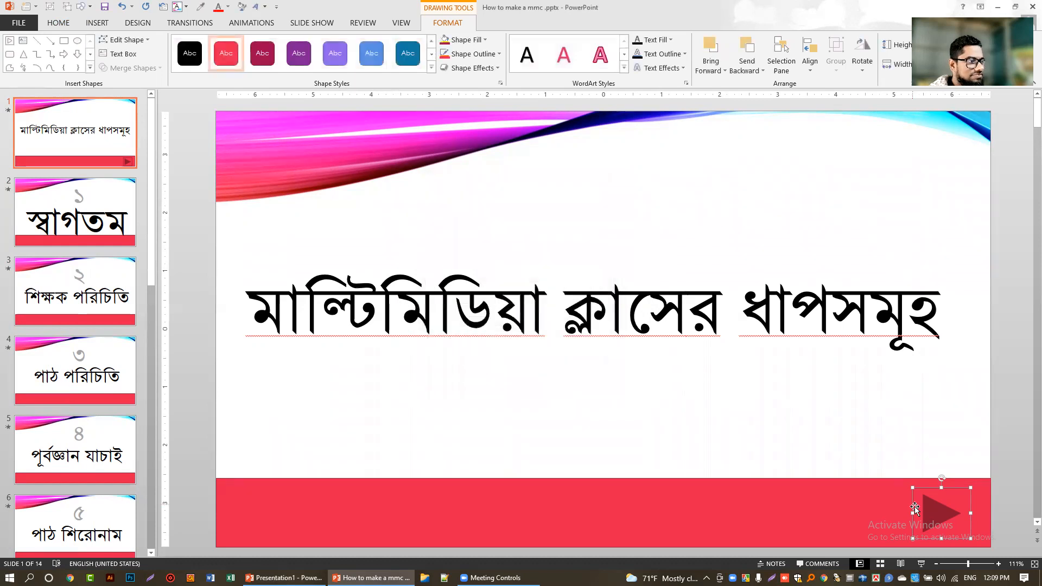
{"action": "left_click", "coordinate": [924, 565]}
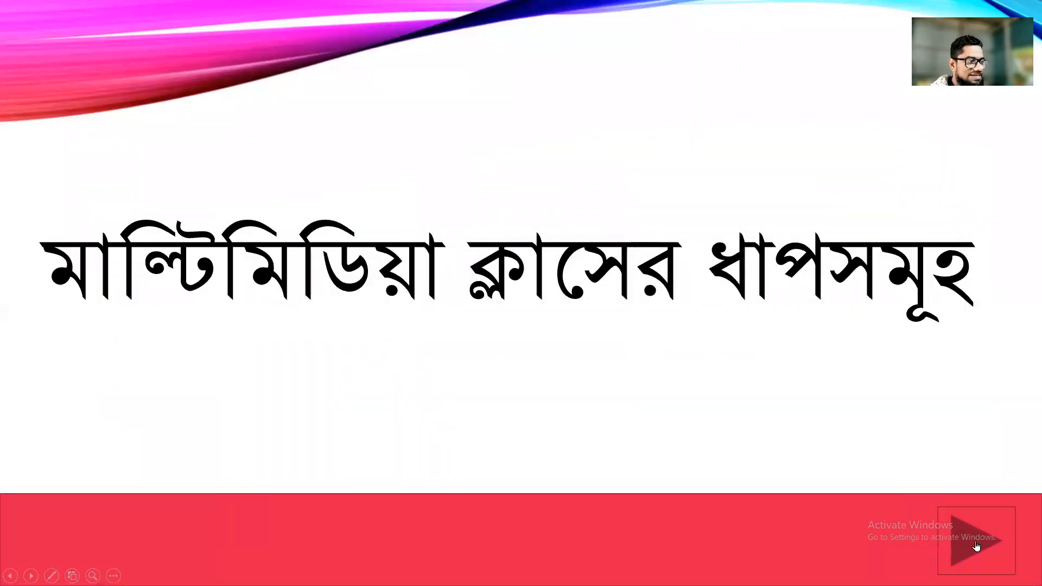
{"action": "left_click", "coordinate": [974, 542]}
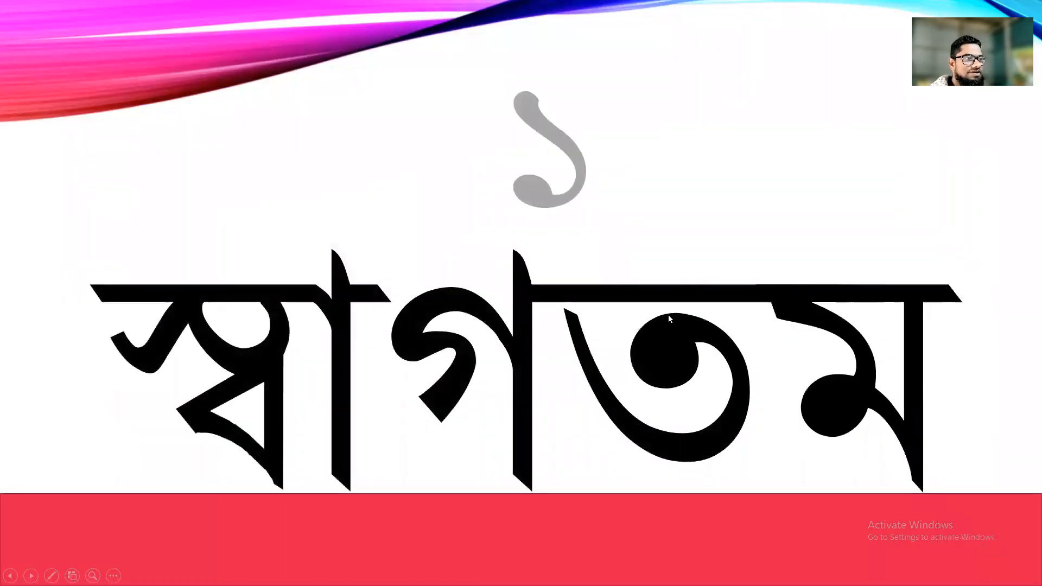
{"action": "key", "text": "Escape"}
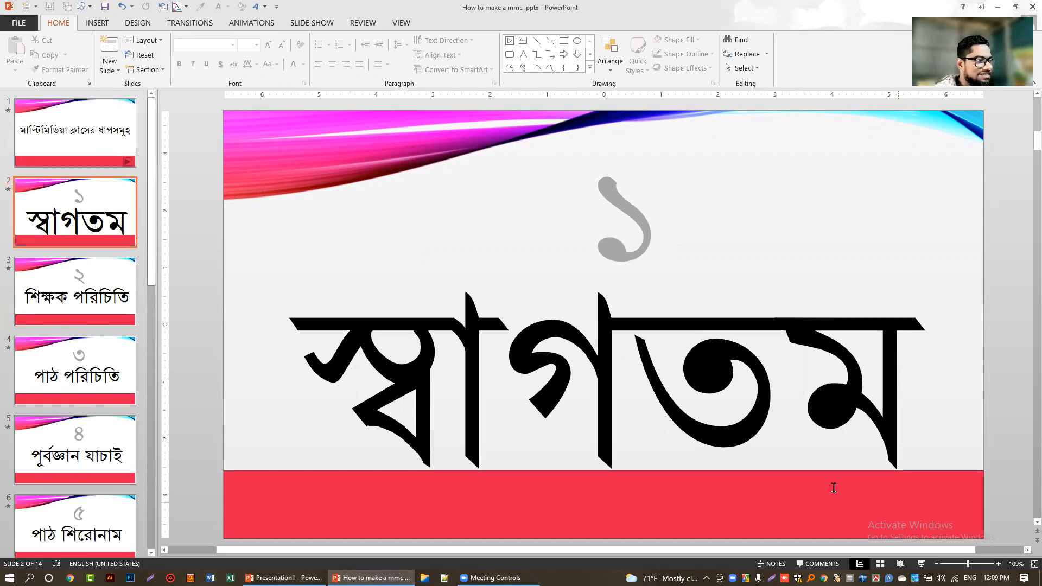
- Draw a Forward or Next action button at the right end of the red band on slide 2
{"action": "left_click", "coordinate": [97, 25]}
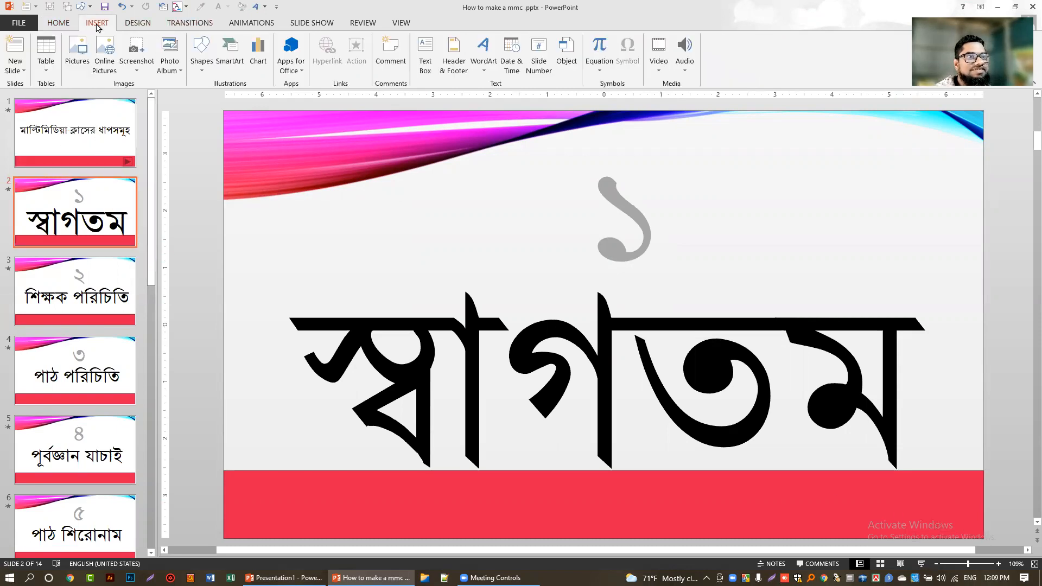
{"action": "left_click", "coordinate": [204, 70]}
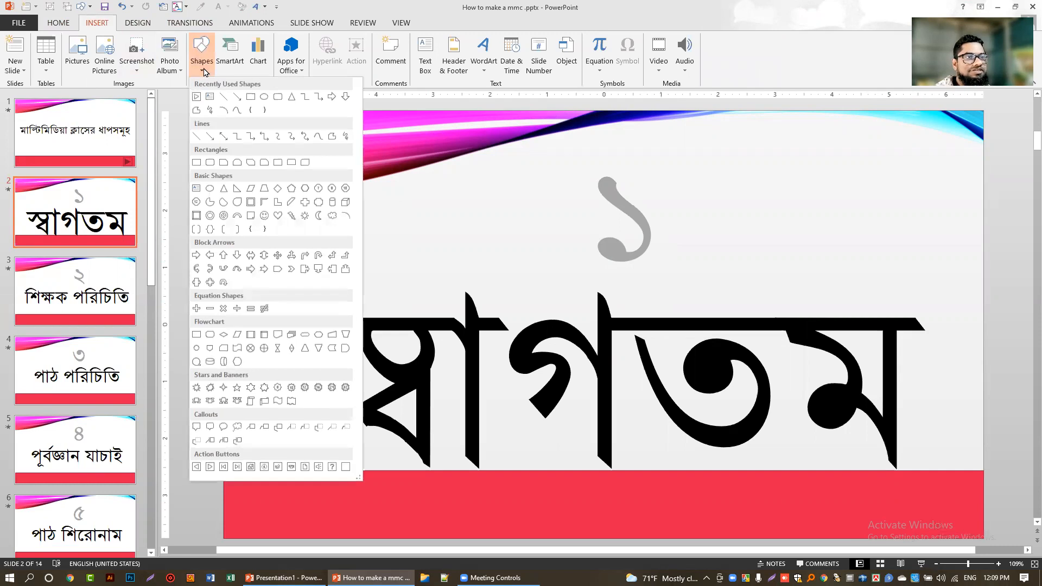
{"action": "left_click", "coordinate": [210, 467]}
{"action": "left_click_drag", "start_coordinate": [890, 489], "coordinate": [957, 531]}
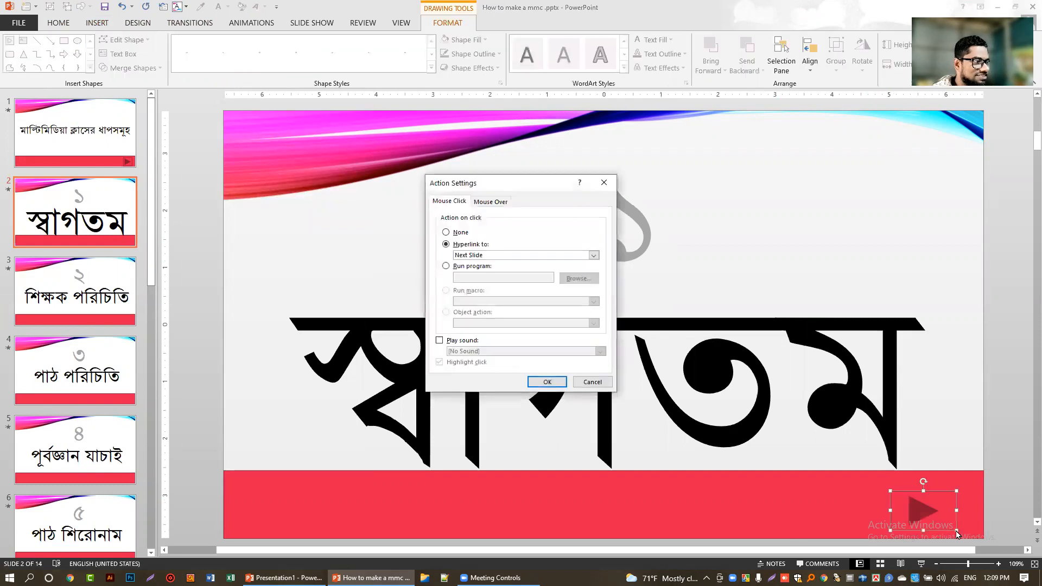
{"action": "left_click", "coordinate": [507, 256]}
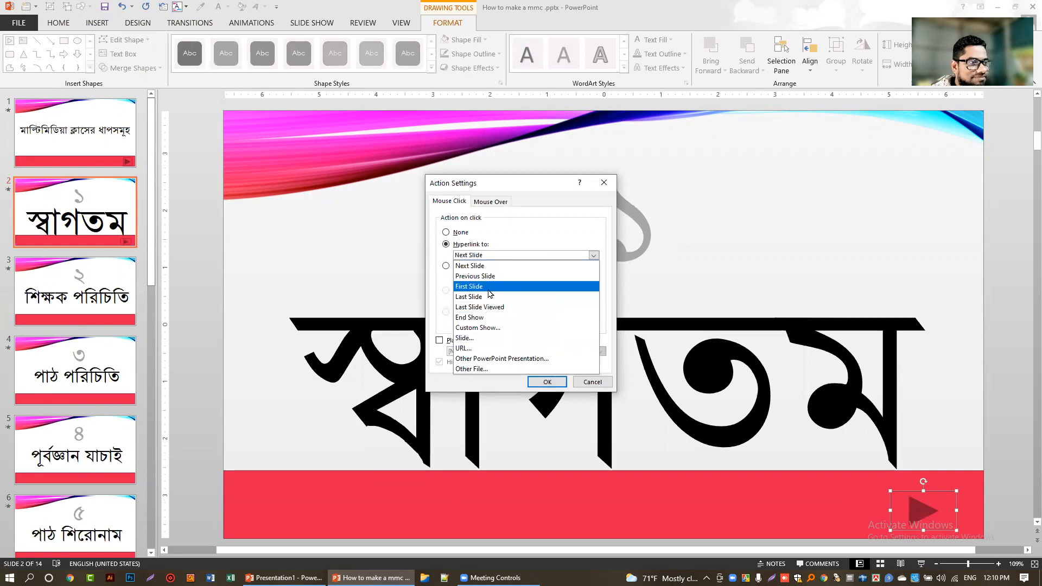
{"action": "left_click", "coordinate": [483, 338]}
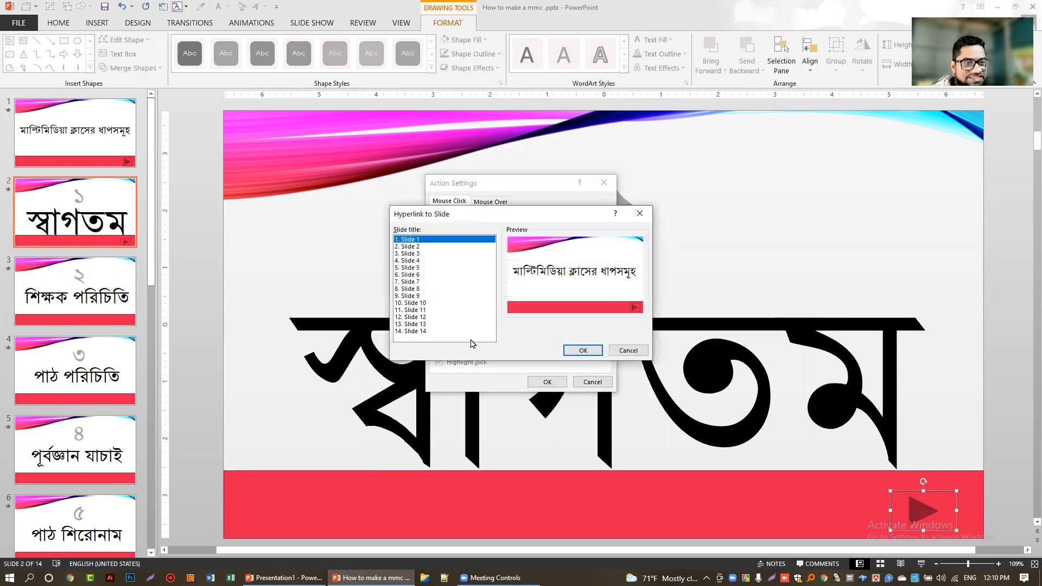
{"action": "left_click", "coordinate": [416, 282]}
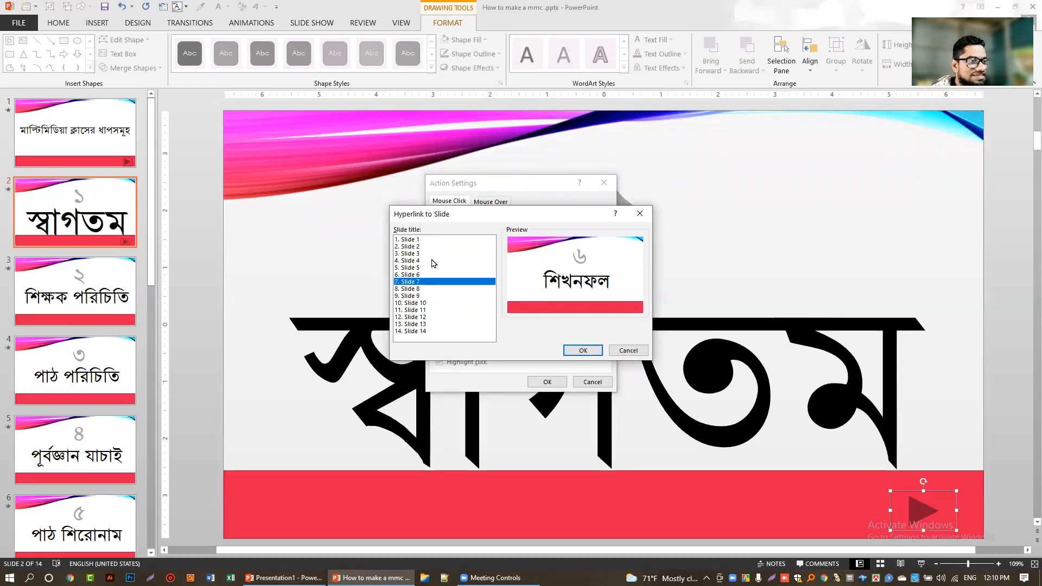
{"action": "left_click", "coordinate": [628, 350]}
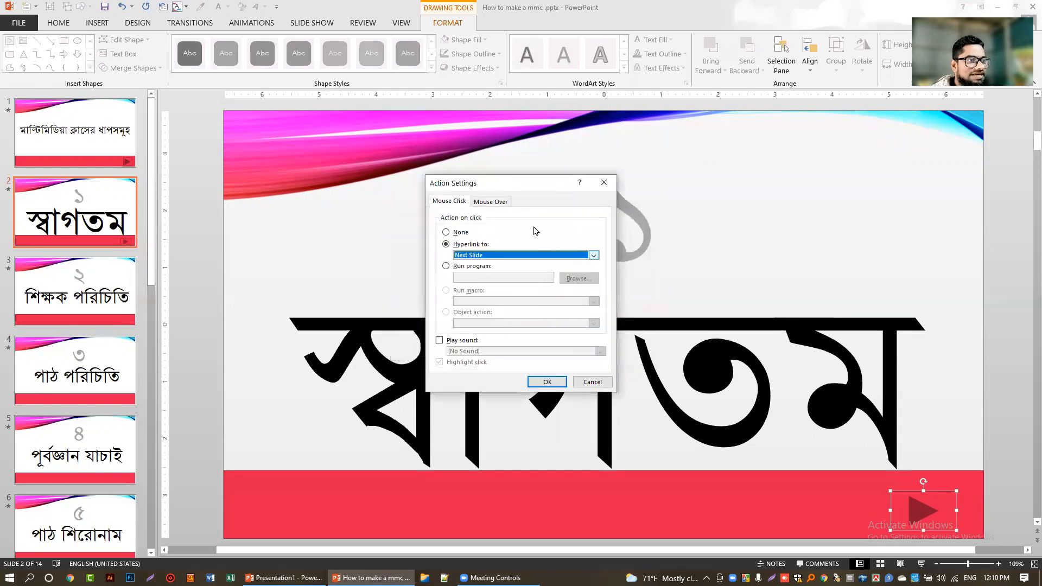
- Hyperlink the slide 2 action button to Slide 8 and accept the action settings
{"action": "left_click", "coordinate": [496, 255]}
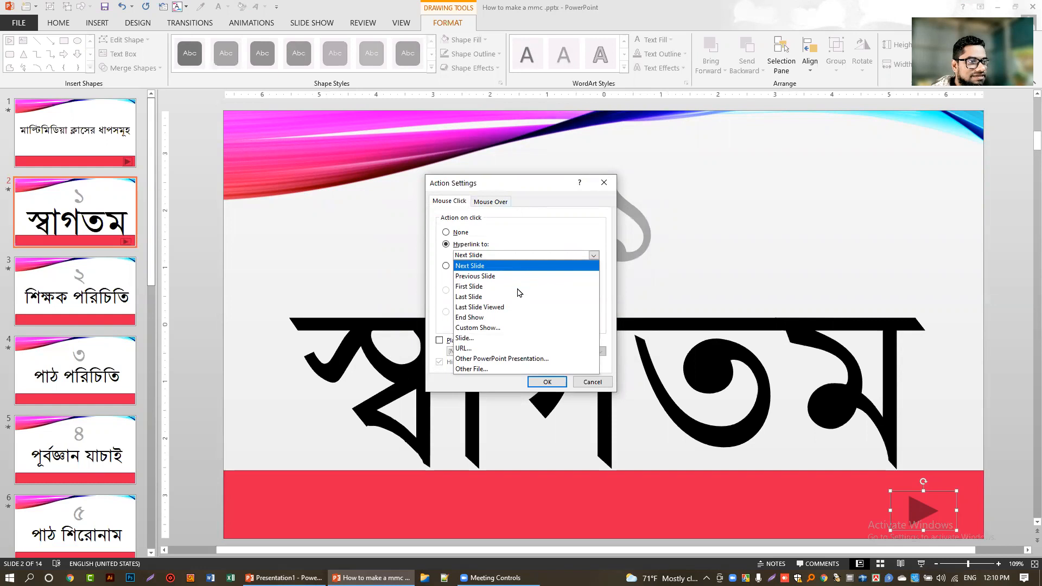
{"action": "left_click", "coordinate": [486, 338]}
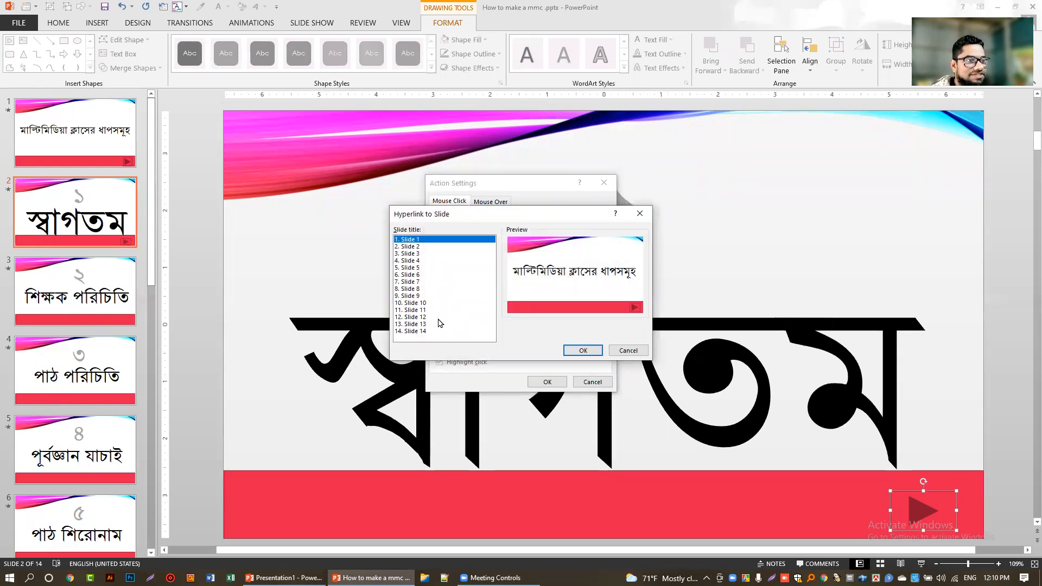
{"action": "left_click", "coordinate": [415, 283]}
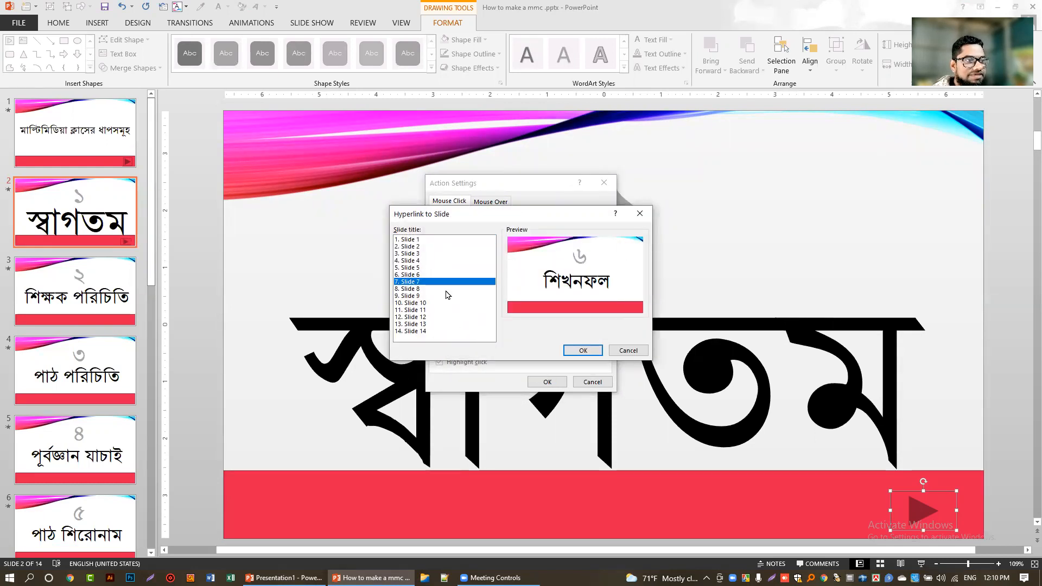
{"action": "left_click", "coordinate": [411, 290]}
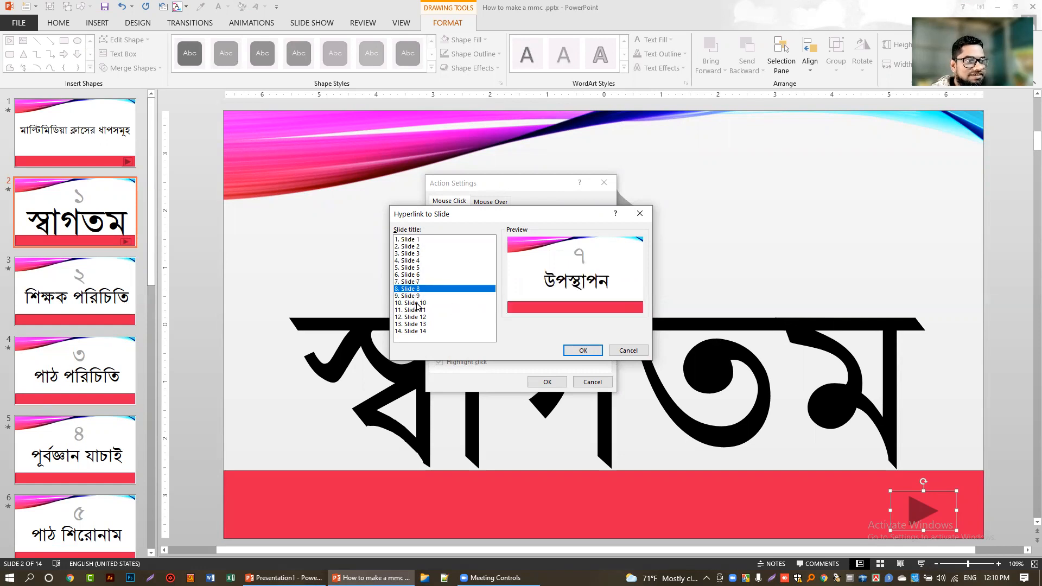
{"action": "left_click", "coordinate": [418, 296]}
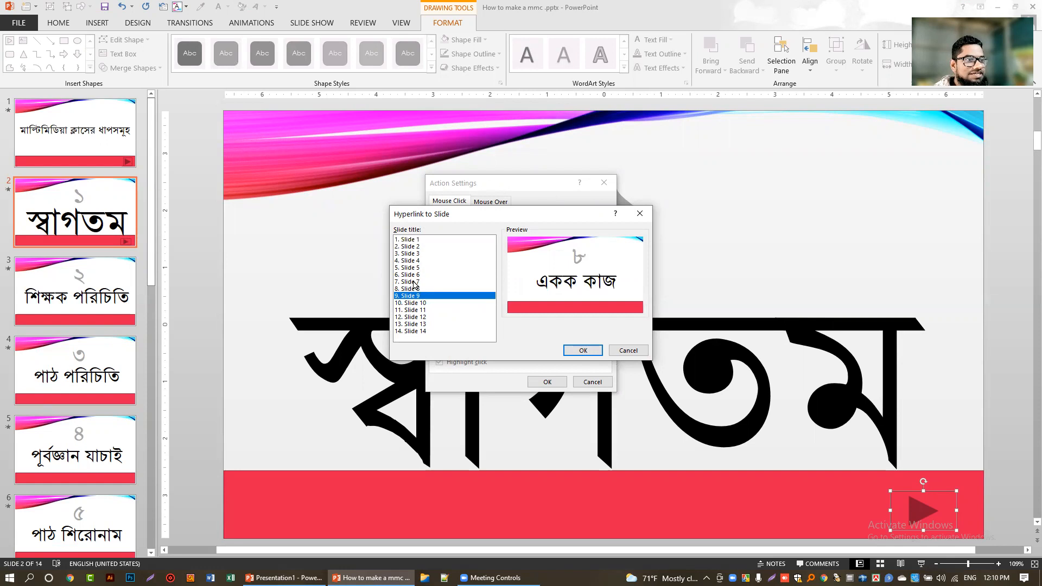
{"action": "left_click", "coordinate": [415, 282]}
{"action": "left_click", "coordinate": [416, 289]}
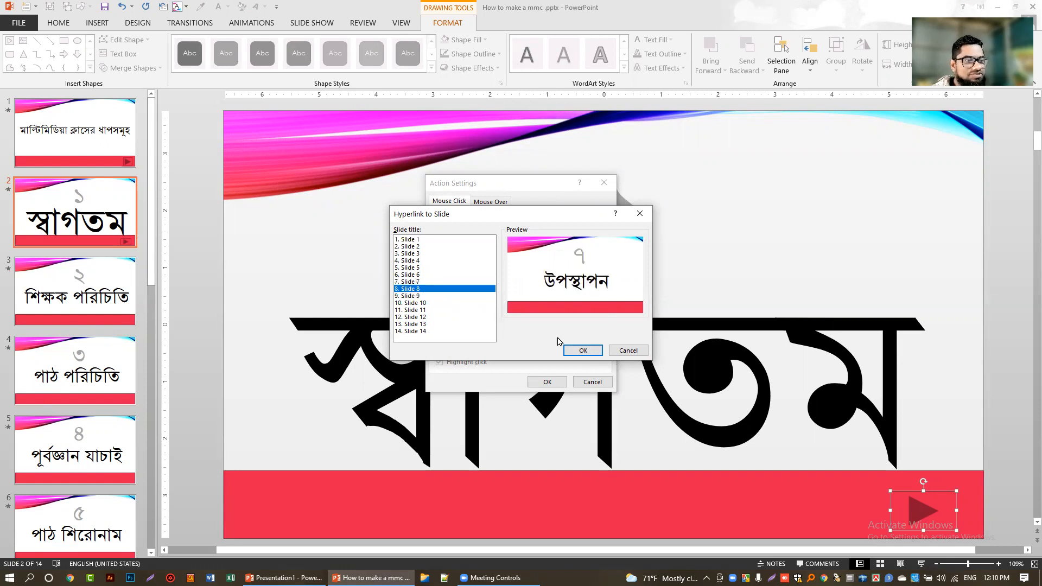
{"action": "left_click", "coordinate": [584, 350]}
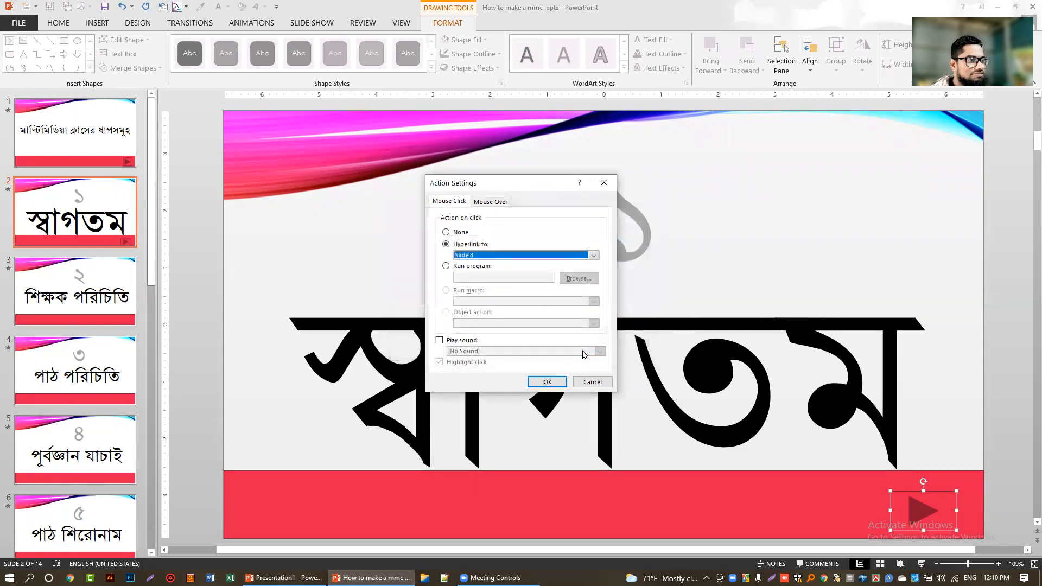
{"action": "left_click", "coordinate": [556, 382]}
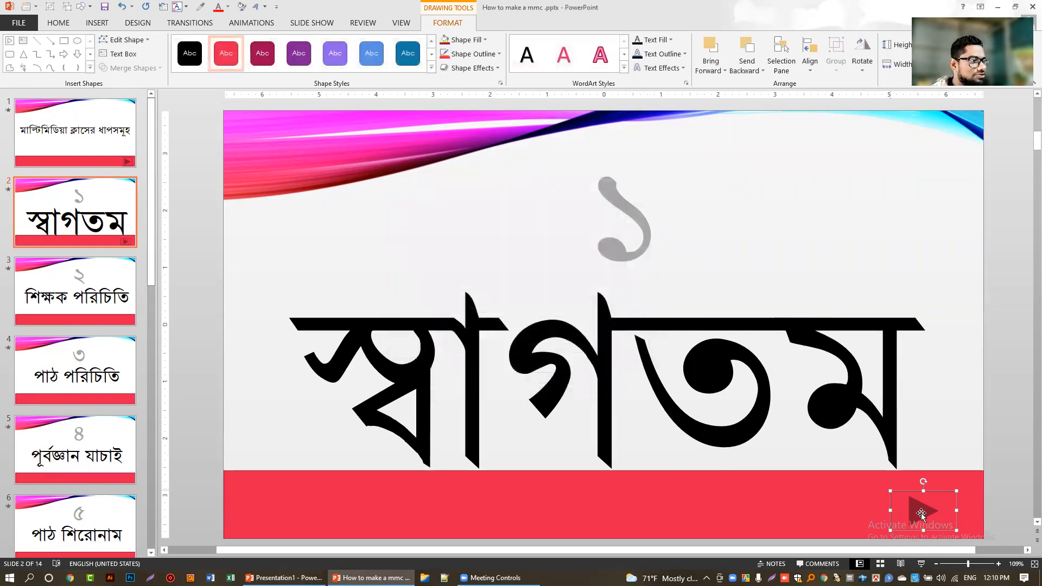
- Test the slide 2 action button in a slide show started from the current slide, advance one slide and end the show
{"action": "left_click", "coordinate": [921, 564]}
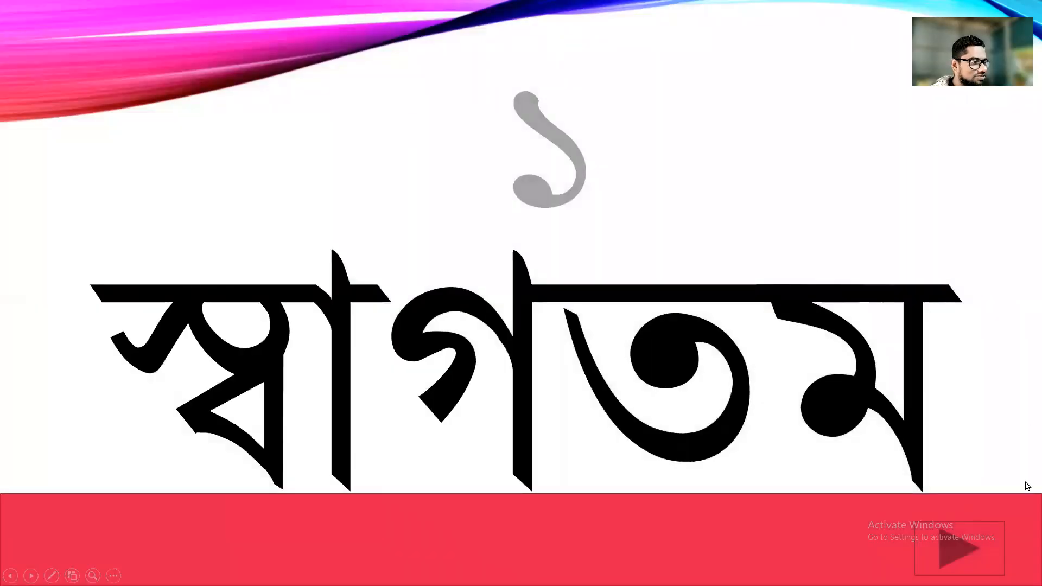
{"action": "left_click", "coordinate": [952, 549]}
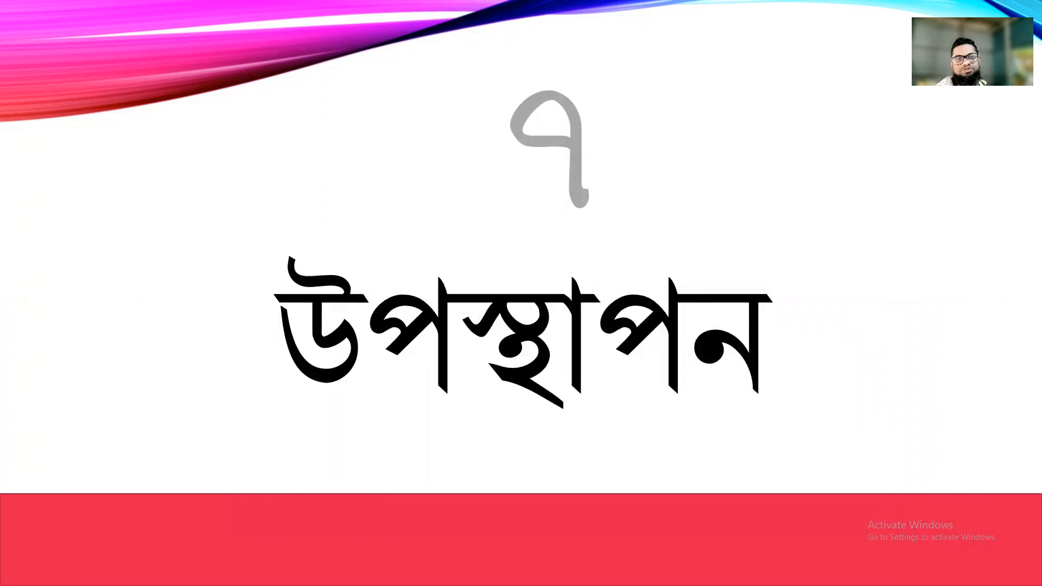
{"action": "key", "text": "Right"}
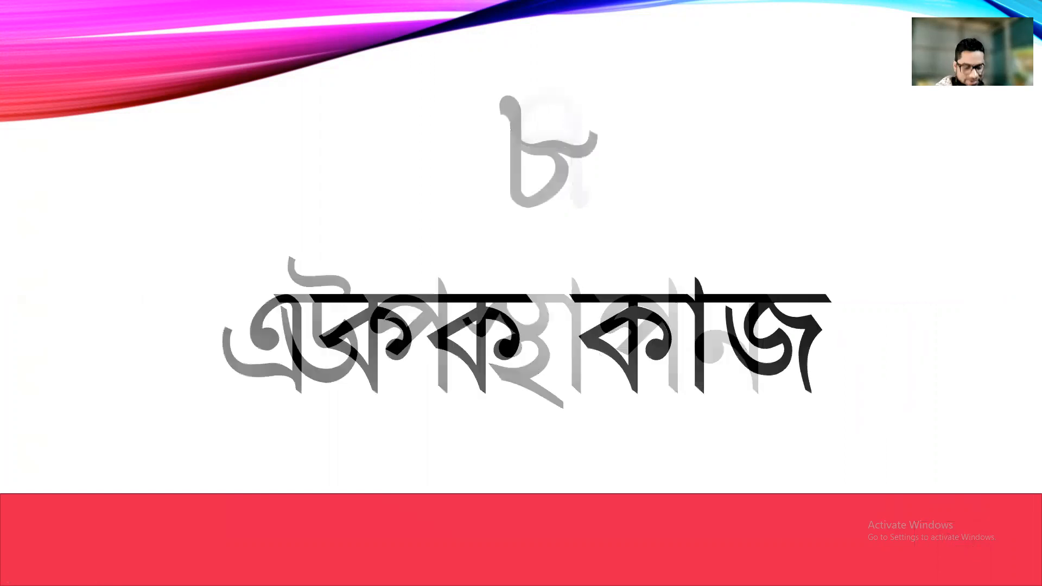
{"action": "key", "text": "Escape"}
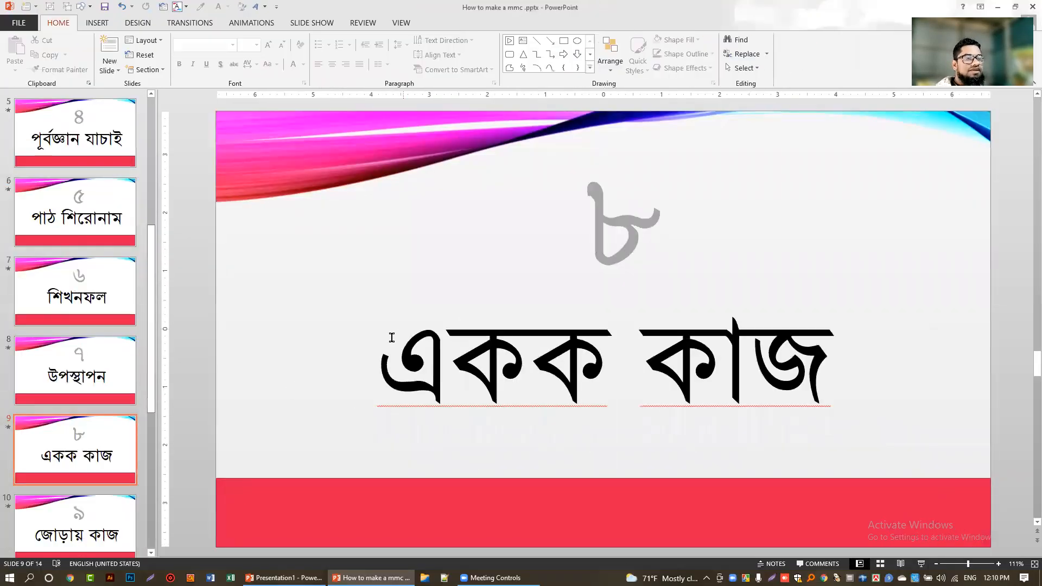
- Draw a Forward or Next action button at the right end of the red band on slide 8
{"action": "left_click", "coordinate": [98, 23]}
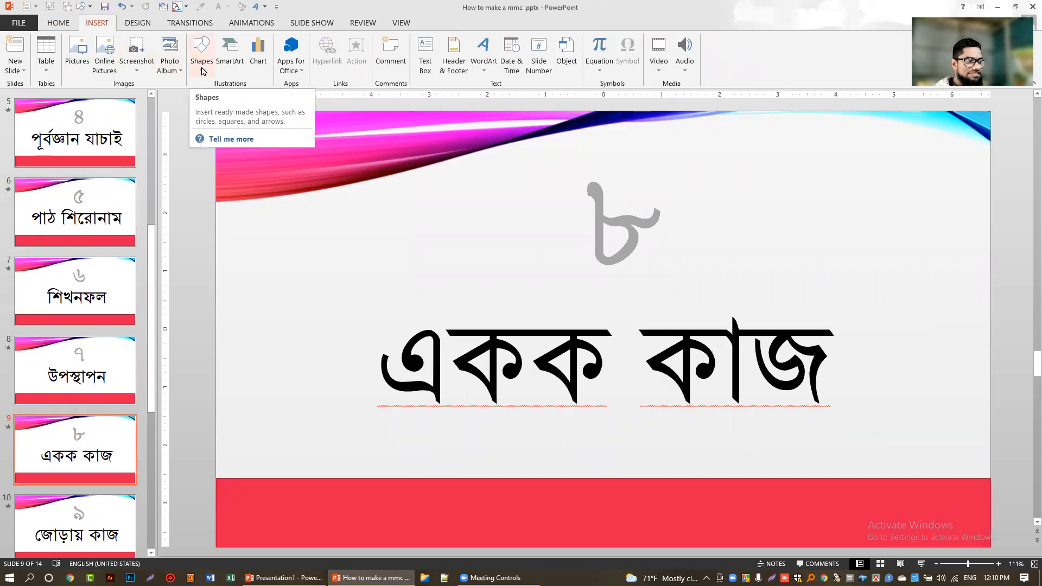
{"action": "left_click", "coordinate": [90, 392]}
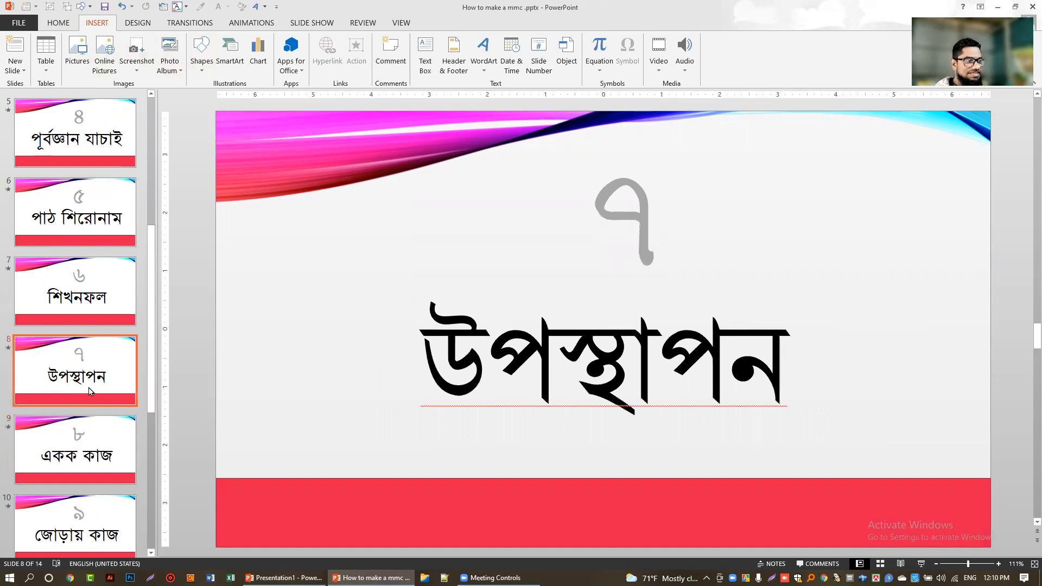
{"action": "left_click", "coordinate": [202, 66]}
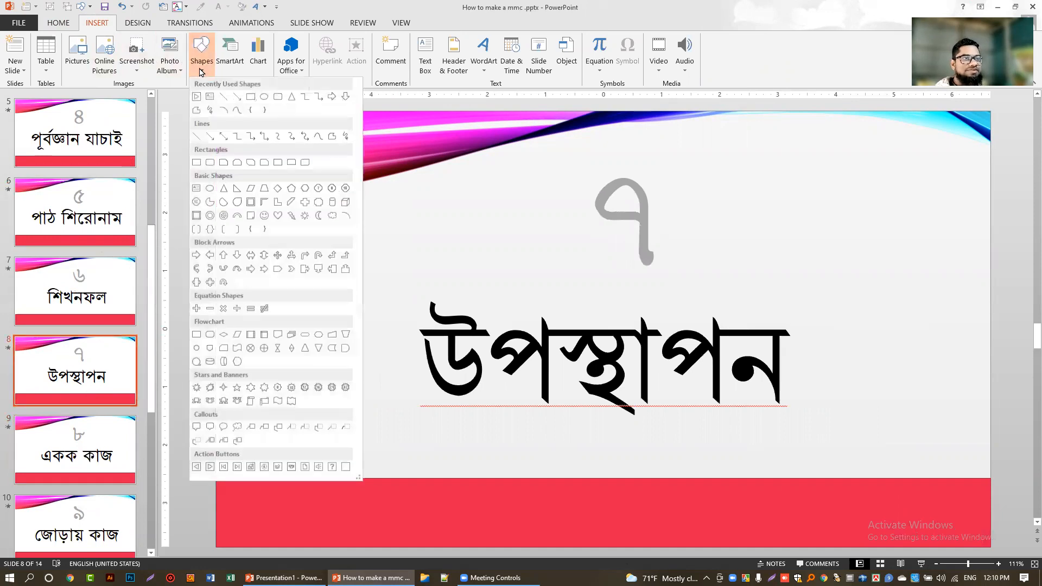
{"action": "left_click", "coordinate": [211, 467]}
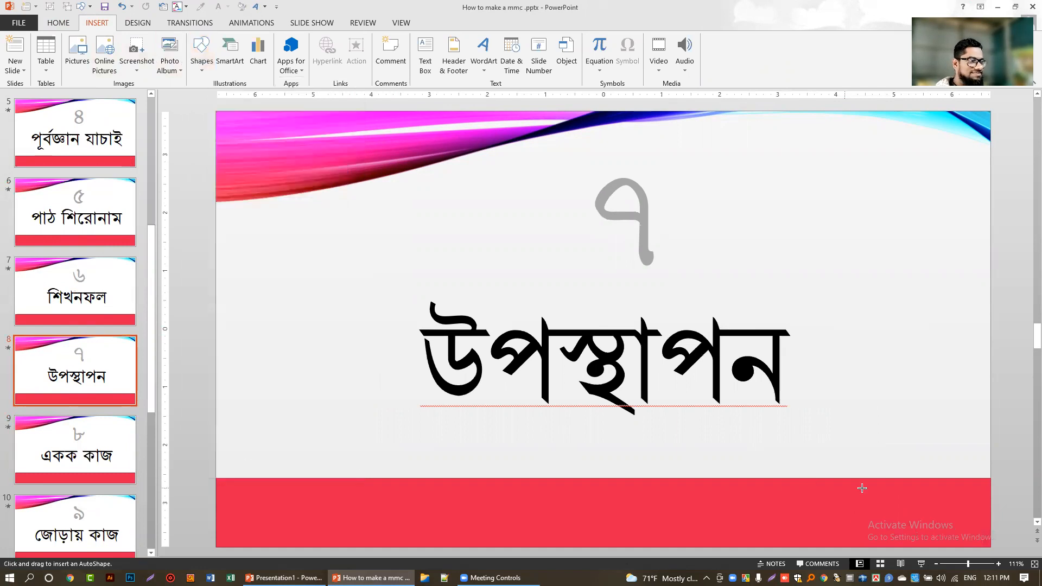
{"action": "left_click_drag", "start_coordinate": [911, 491], "coordinate": [979, 545]}
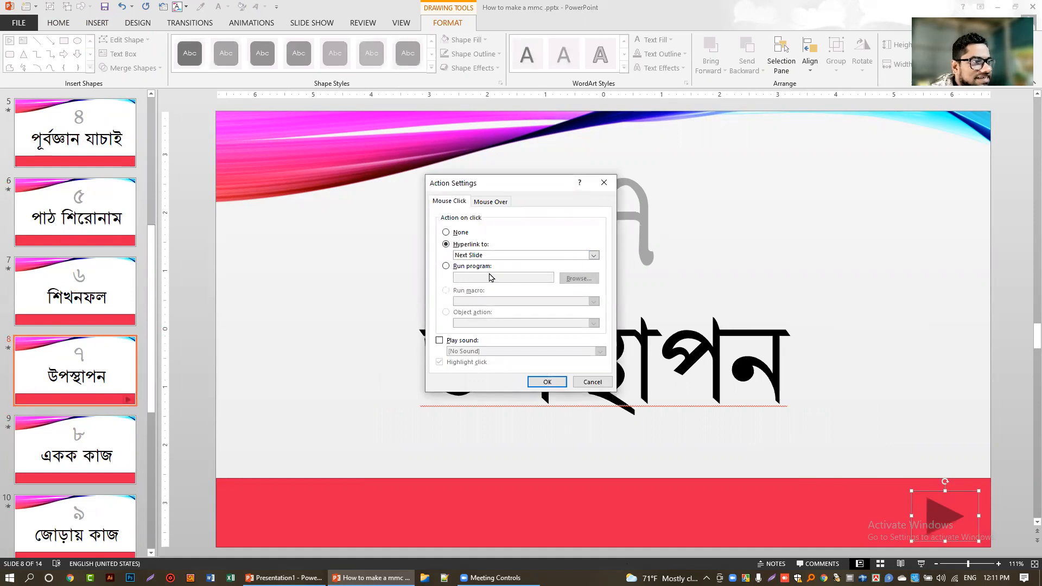
- Set the slide 8 button's action to Run program and browse the Videos folder and the Personal (D:) drive for a program
{"action": "left_click", "coordinate": [447, 267]}
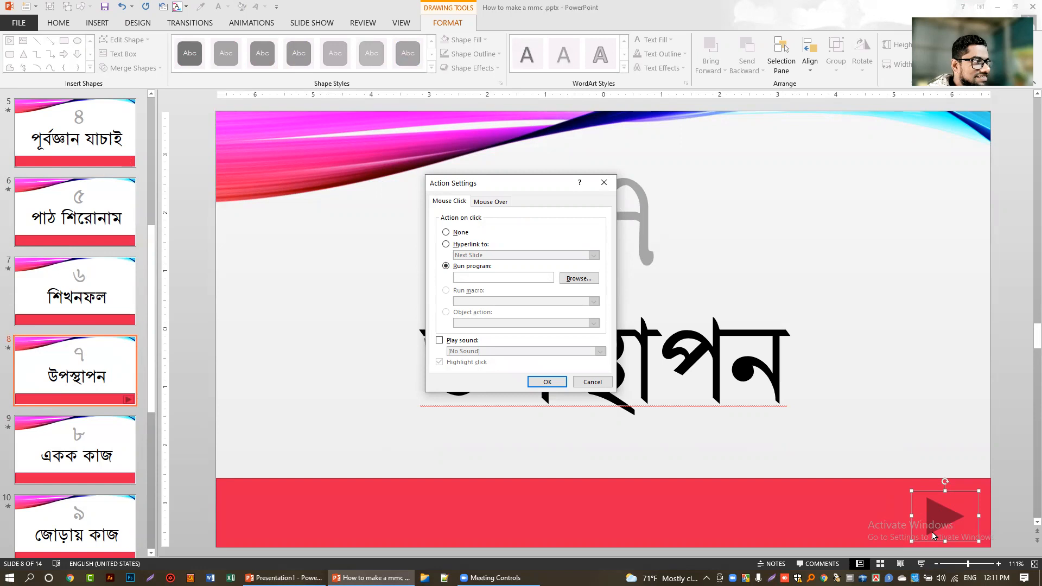
{"action": "left_click", "coordinate": [578, 280]}
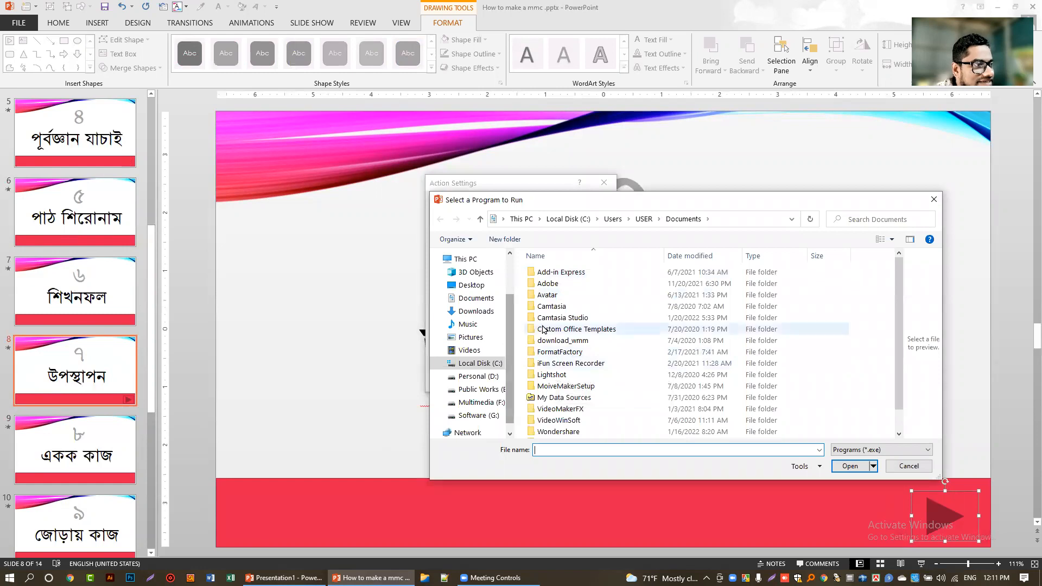
{"action": "scroll", "coordinate": [510, 339], "scroll_direction": "down", "scroll_amount": 1}
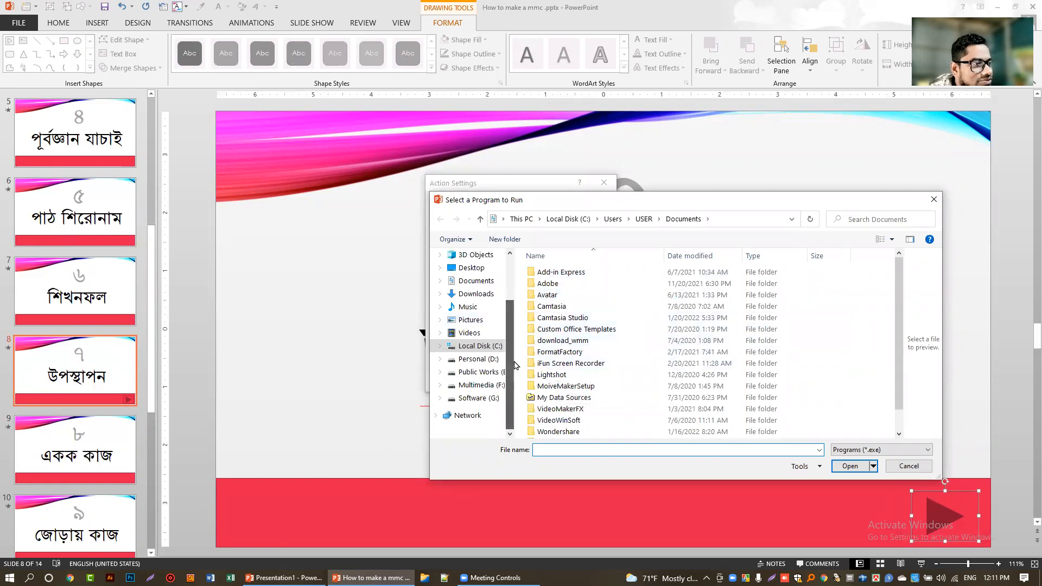
{"action": "left_click", "coordinate": [466, 332]}
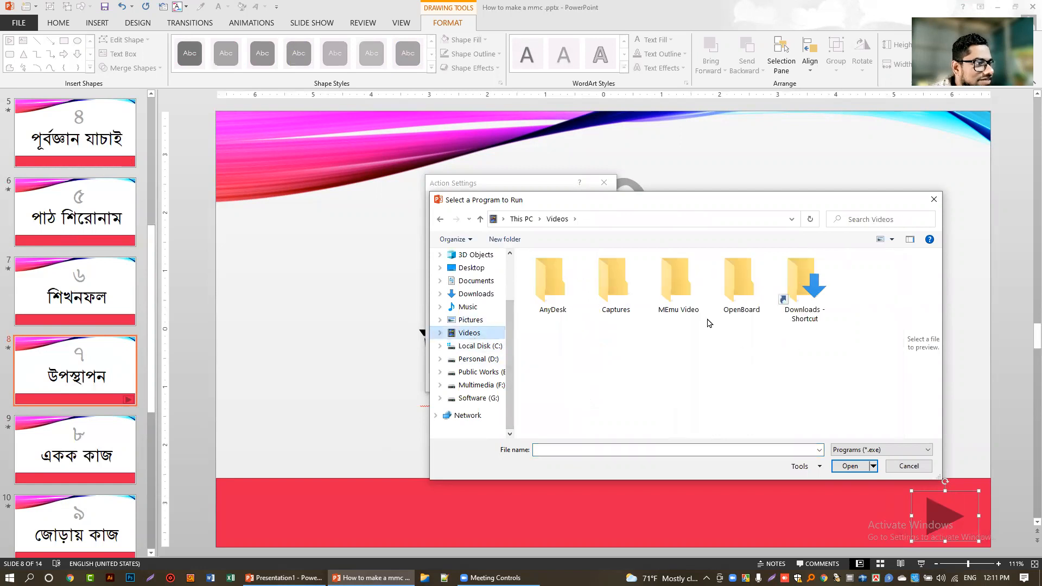
{"action": "double_click", "coordinate": [677, 282]}
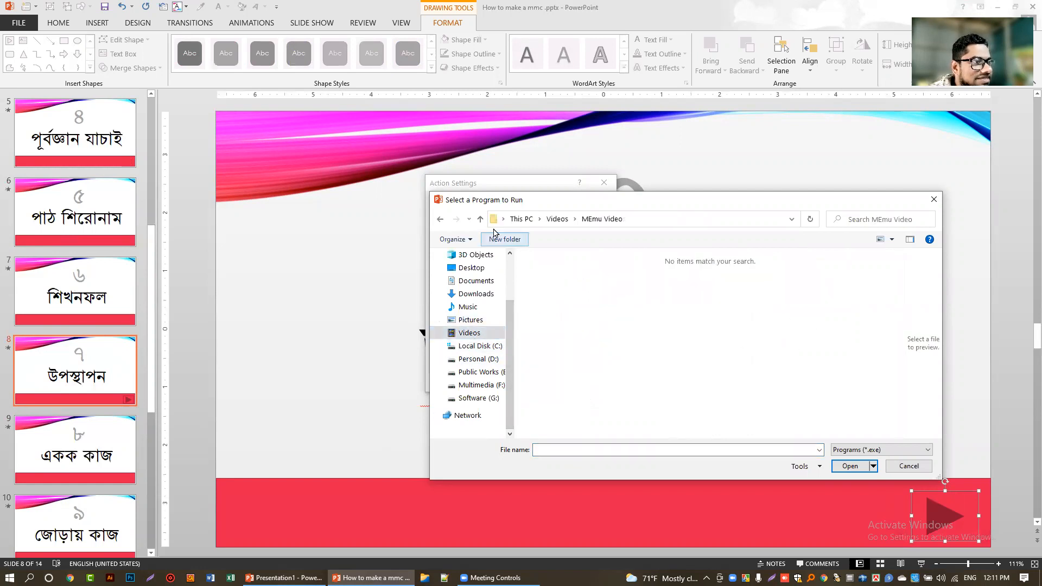
{"action": "left_click", "coordinate": [441, 219]}
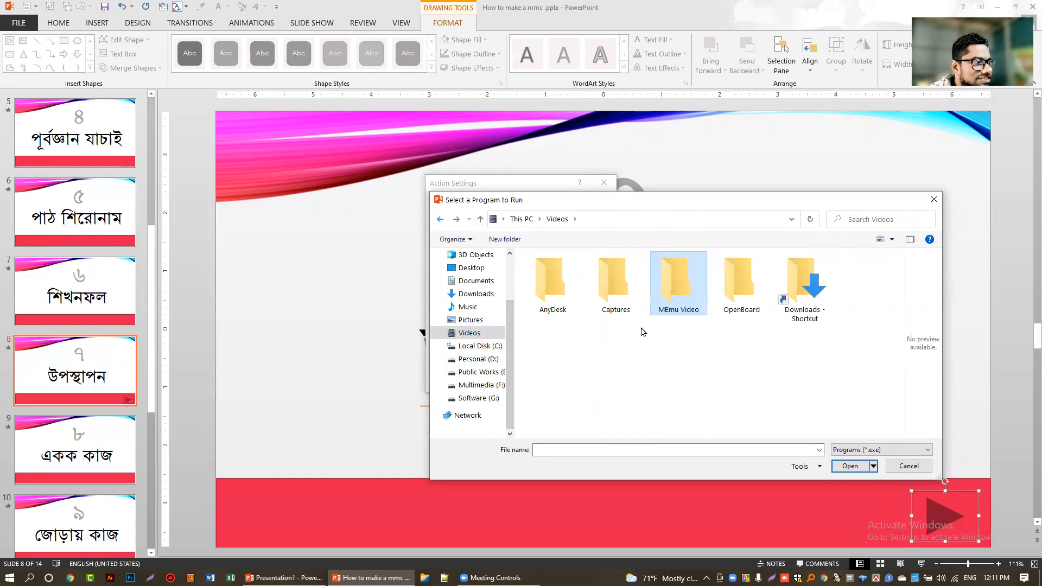
{"action": "double_click", "coordinate": [743, 293]}
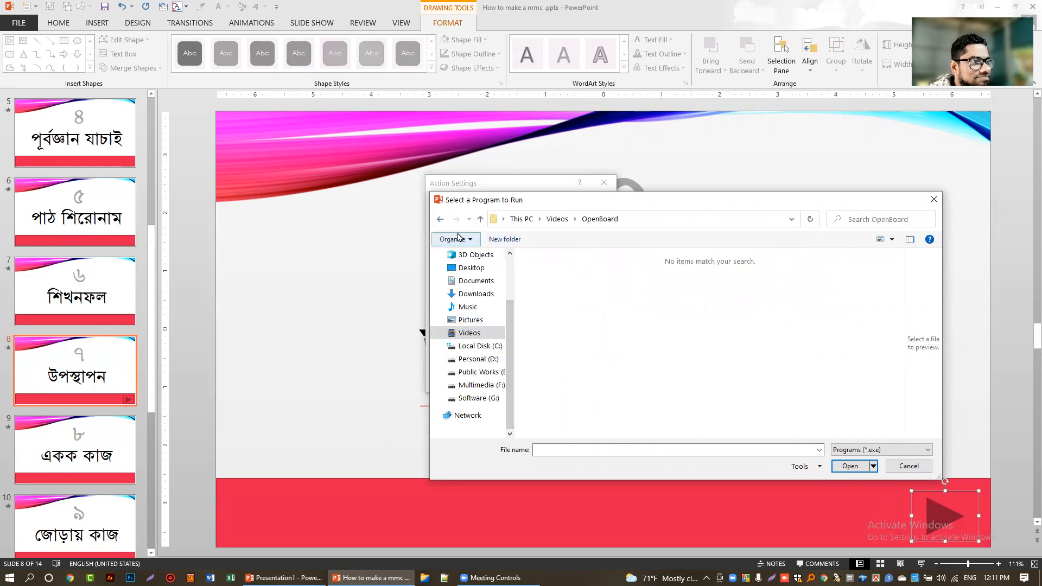
{"action": "left_click", "coordinate": [440, 219]}
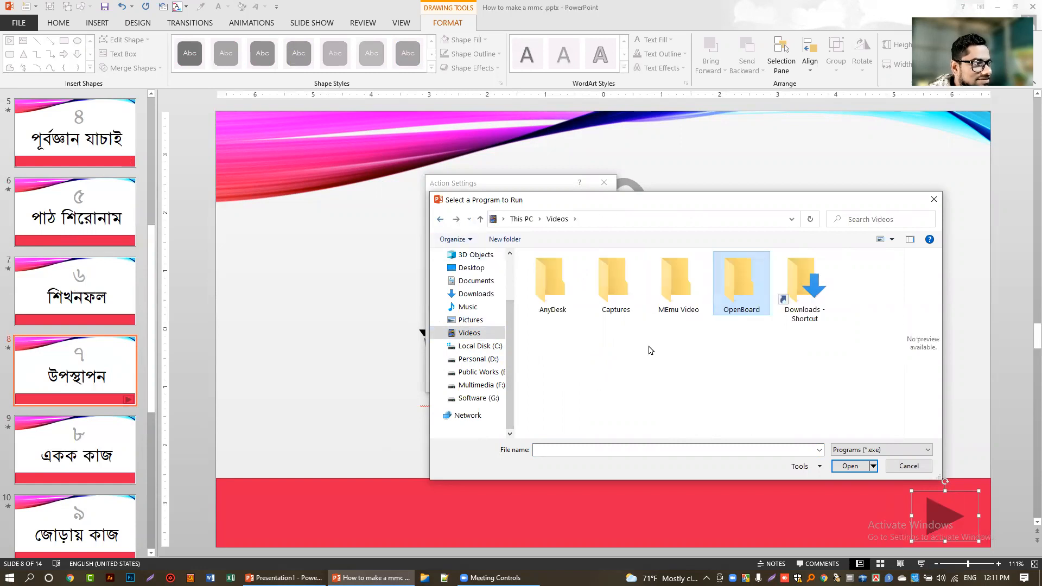
{"action": "left_click", "coordinate": [484, 363]}
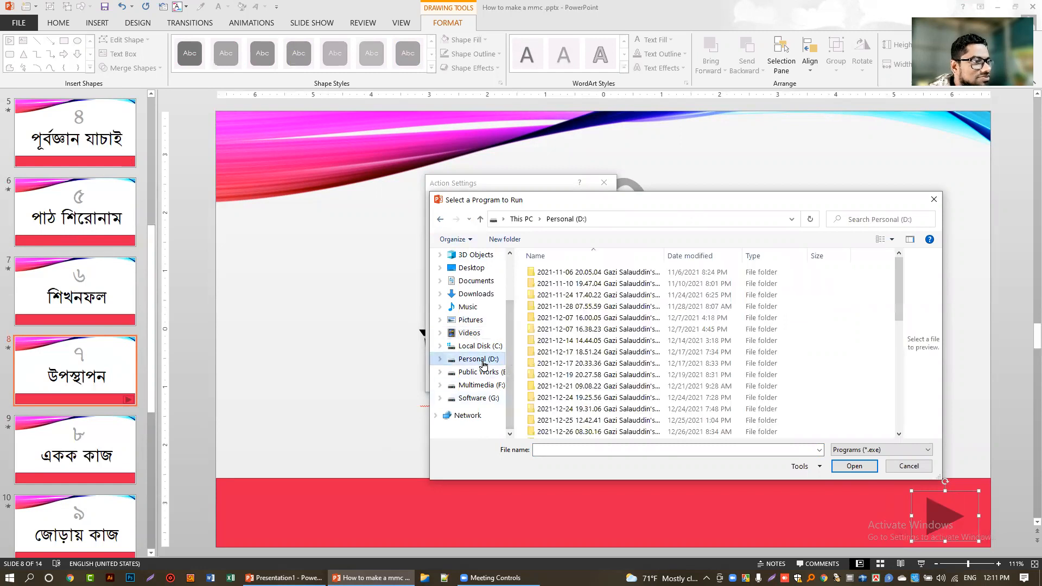
{"action": "scroll", "coordinate": [610, 404], "scroll_direction": "down", "scroll_amount": 3}
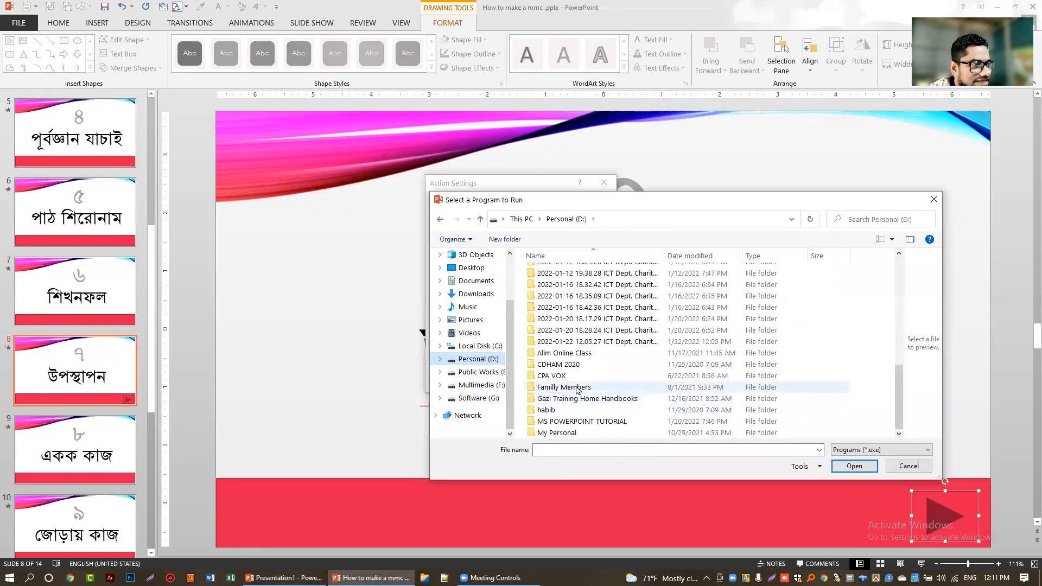